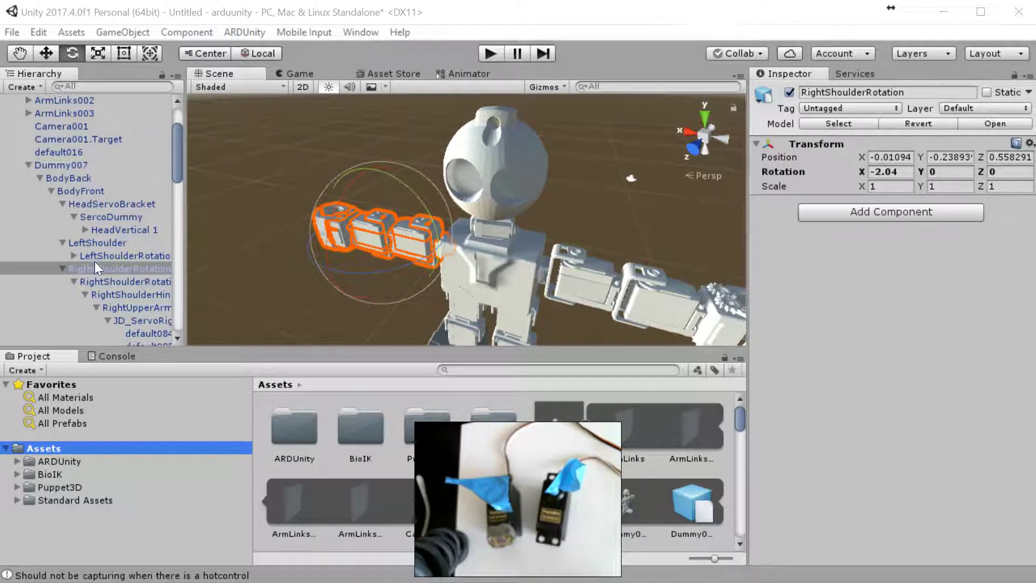
Step: Select HeadServoBracket under Dummy007 > BodyBack > BodyFront in the Hierarchy
{"action": "left_click", "coordinate": [86, 205]}
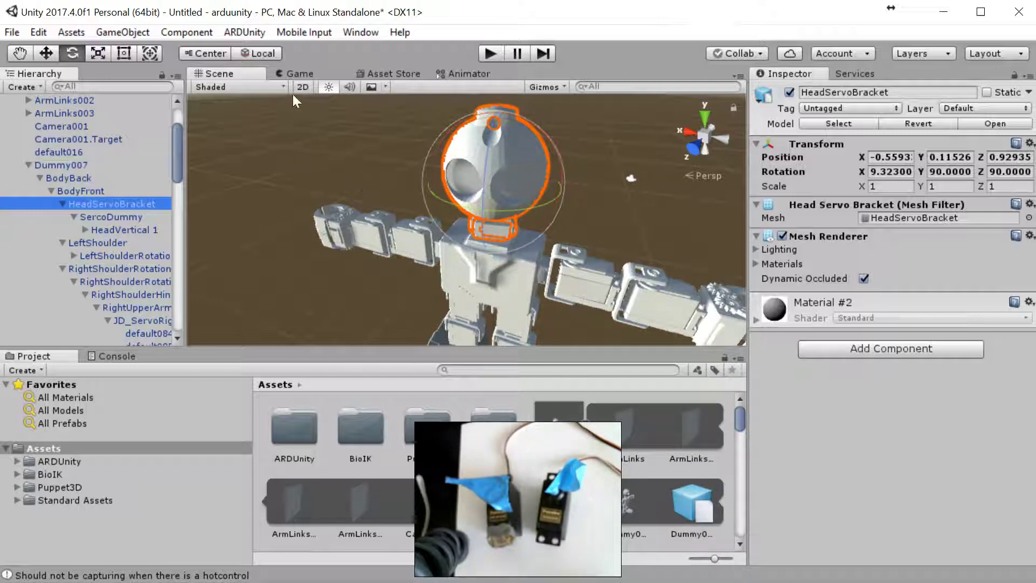
Step: Bring up the ARDUnity menu's commands, reaching its Wire Editor entry
{"action": "left_click", "coordinate": [233, 30]}
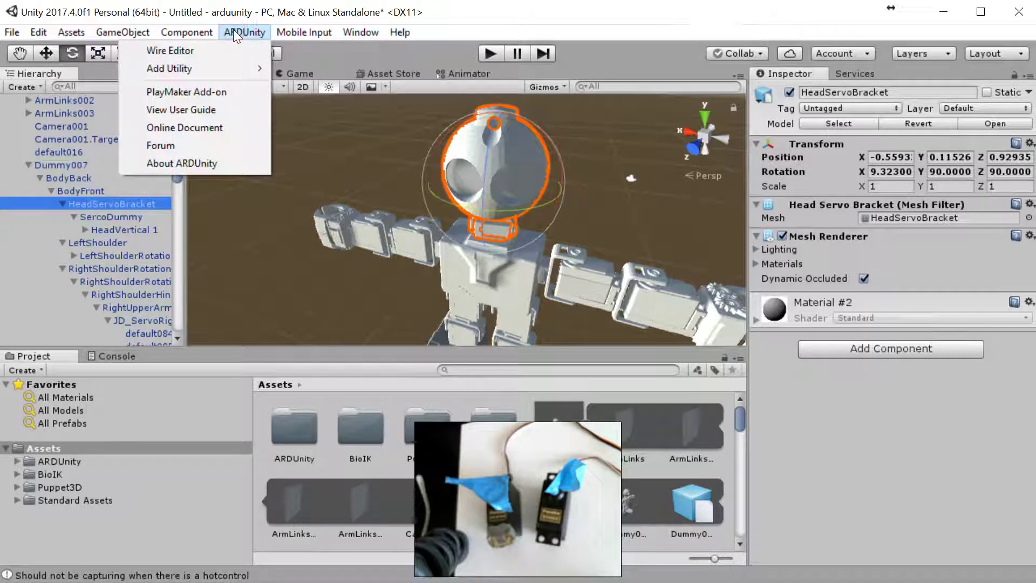
{"action": "mouse_move", "coordinate": [361, 32]}
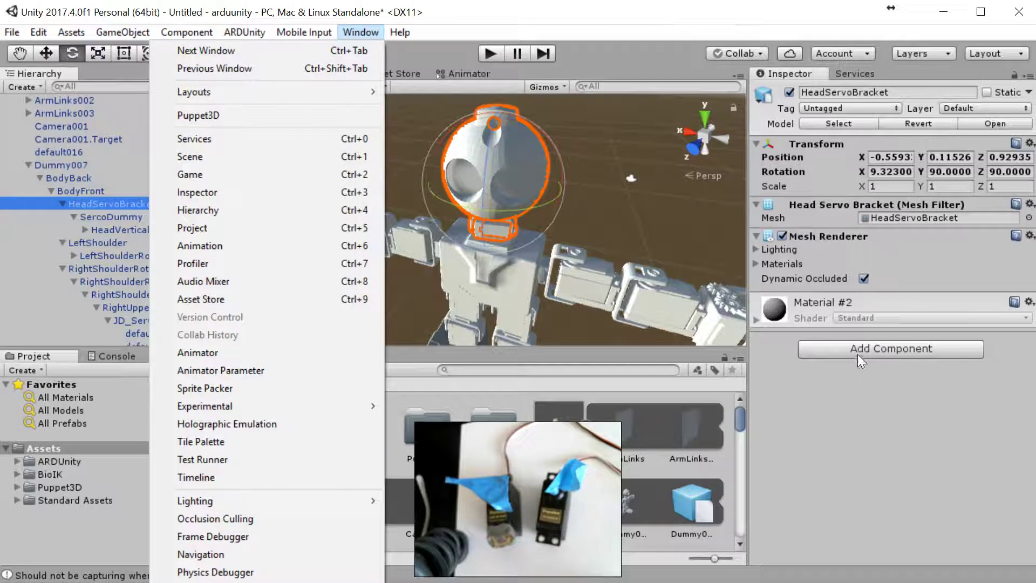
{"action": "mouse_move", "coordinate": [304, 32]}
{"action": "mouse_move", "coordinate": [242, 33]}
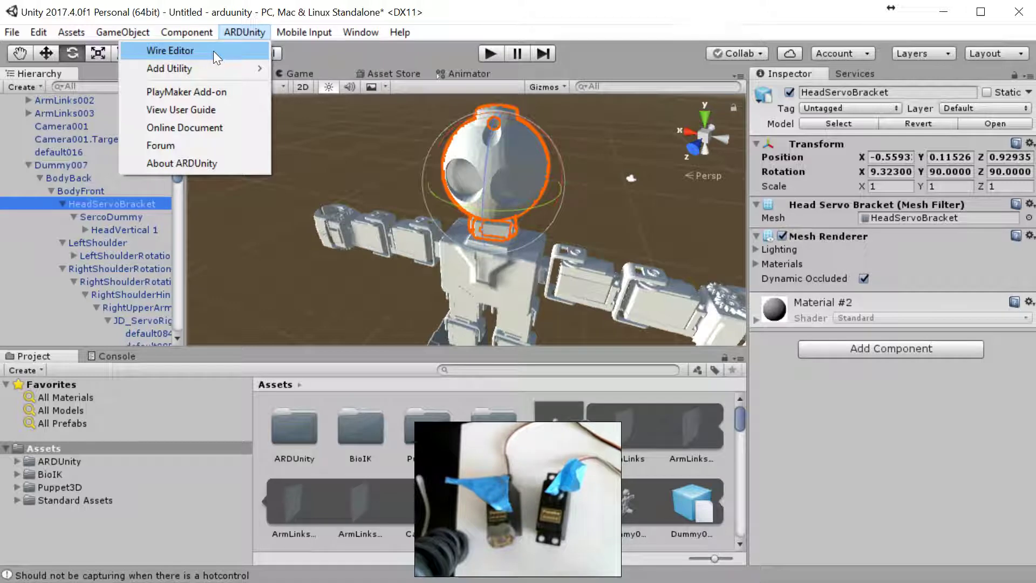
Step: Open the ARDUnity Wire Editor, raise its window, and add an ArdunityApp node
{"action": "left_click", "coordinate": [181, 54]}
{"action": "left_click_drag", "start_coordinate": [296, 201], "coordinate": [296, 165]}
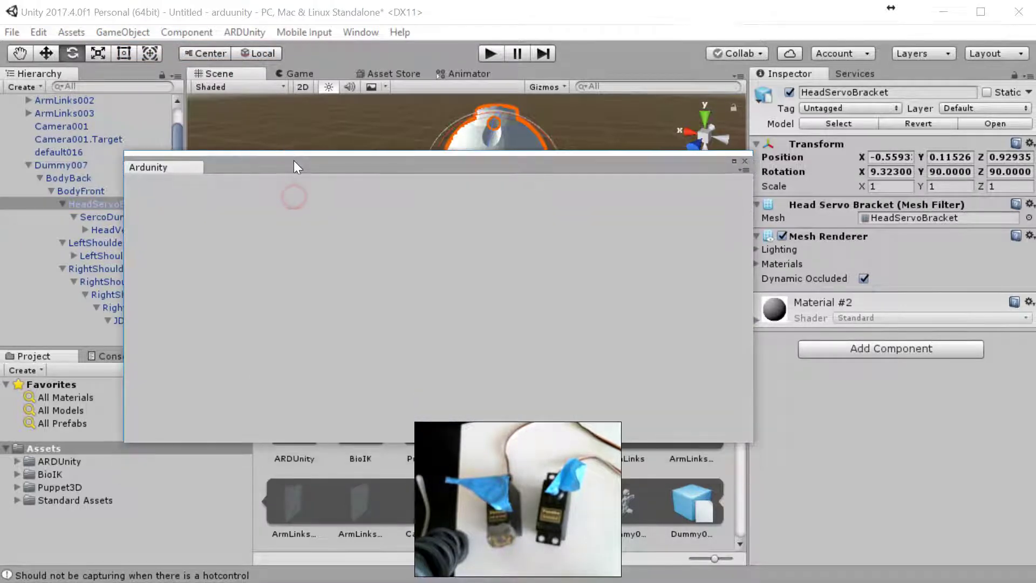
{"action": "right_click", "coordinate": [308, 217]}
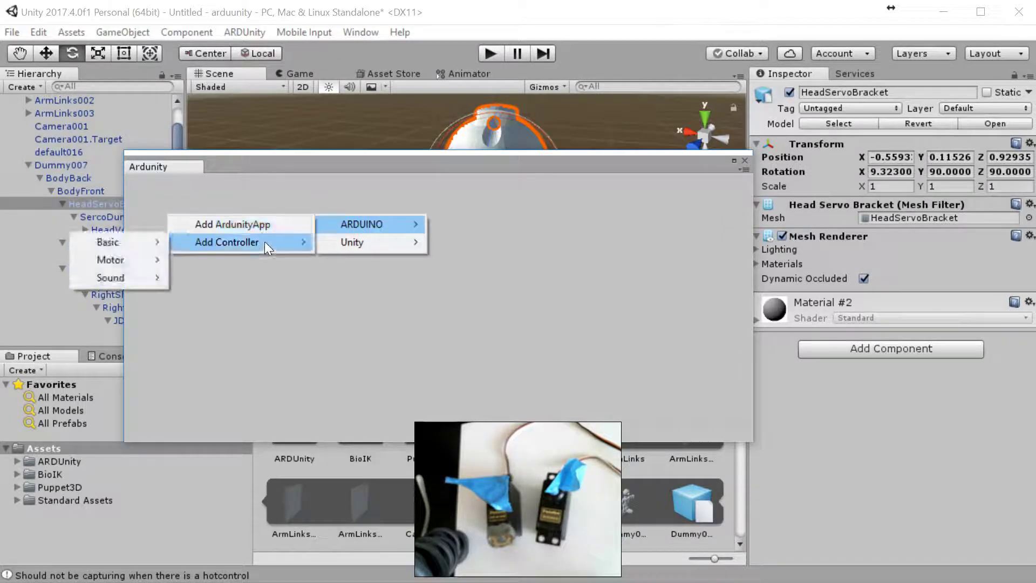
{"action": "left_click", "coordinate": [262, 224]}
{"action": "left_click_drag", "start_coordinate": [342, 224], "coordinate": [298, 211]}
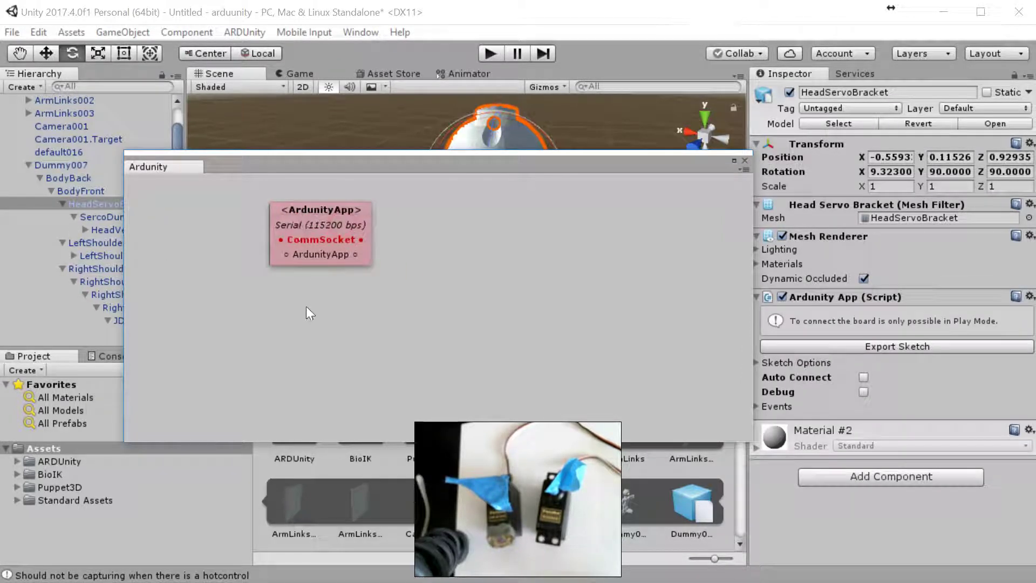
Step: Add a CommSerial node (115200 bps) left of ArdunityApp and wire their CommSocket ports
{"action": "right_click", "coordinate": [312, 318]}
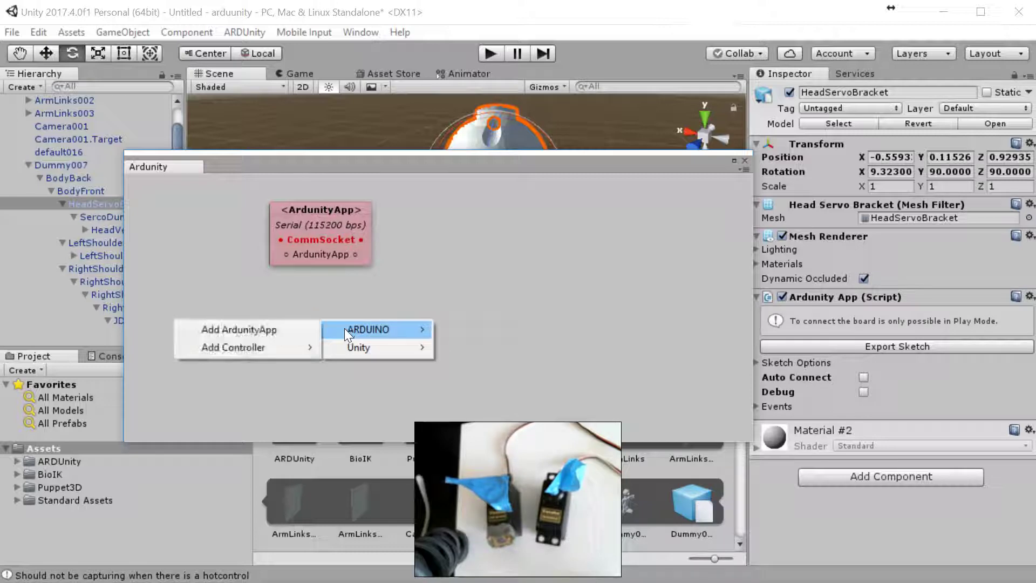
{"action": "mouse_move", "coordinate": [344, 346]}
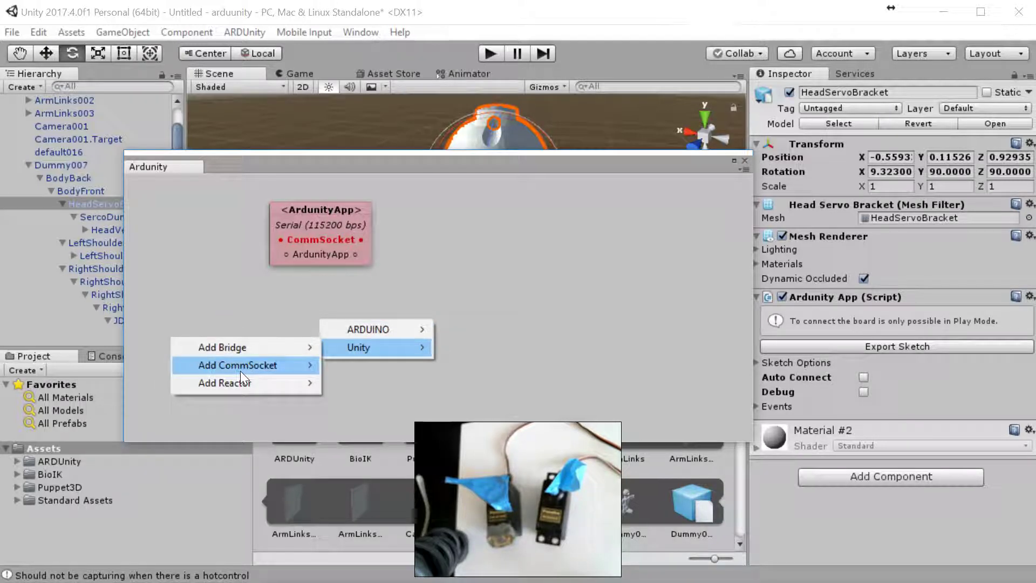
{"action": "mouse_move", "coordinate": [239, 365]}
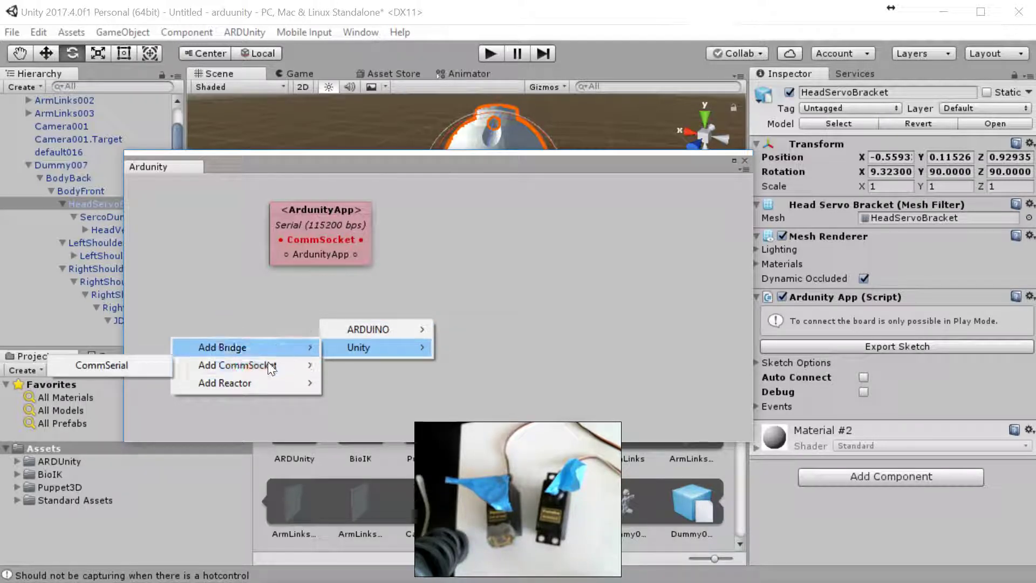
{"action": "left_click", "coordinate": [147, 363]}
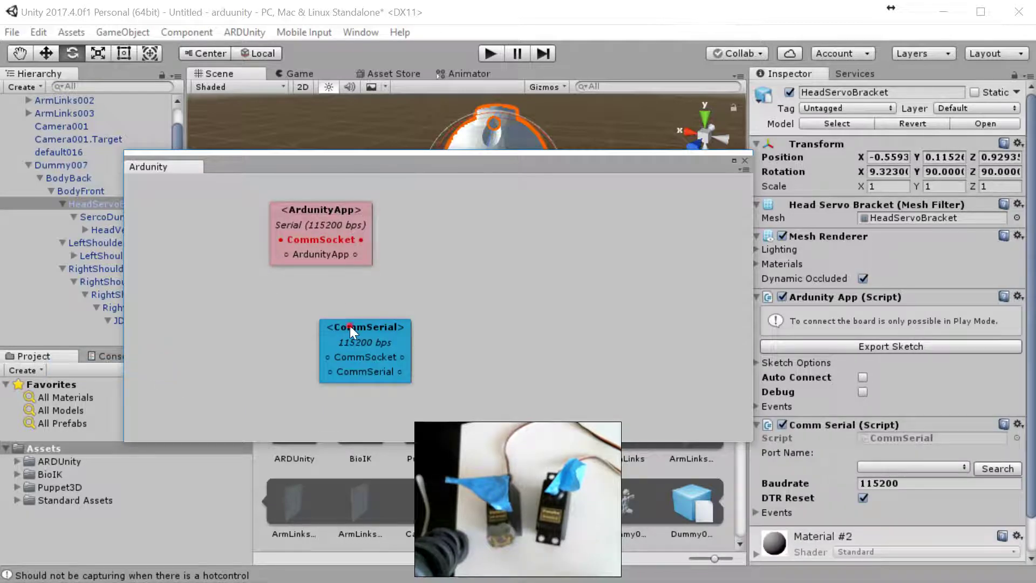
{"action": "left_click_drag", "start_coordinate": [350, 325], "coordinate": [180, 212]}
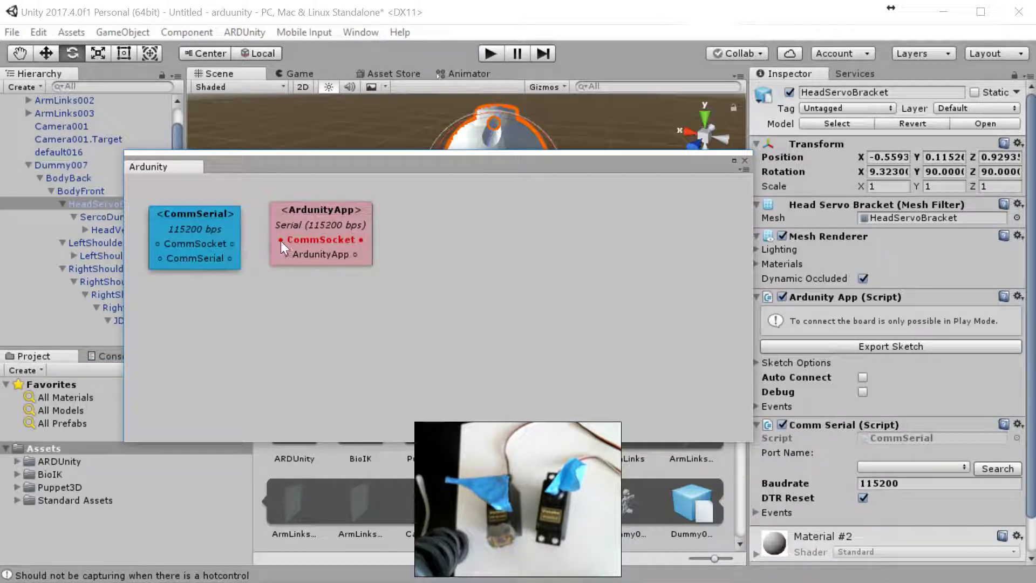
{"action": "left_click_drag", "start_coordinate": [273, 238], "coordinate": [231, 245]}
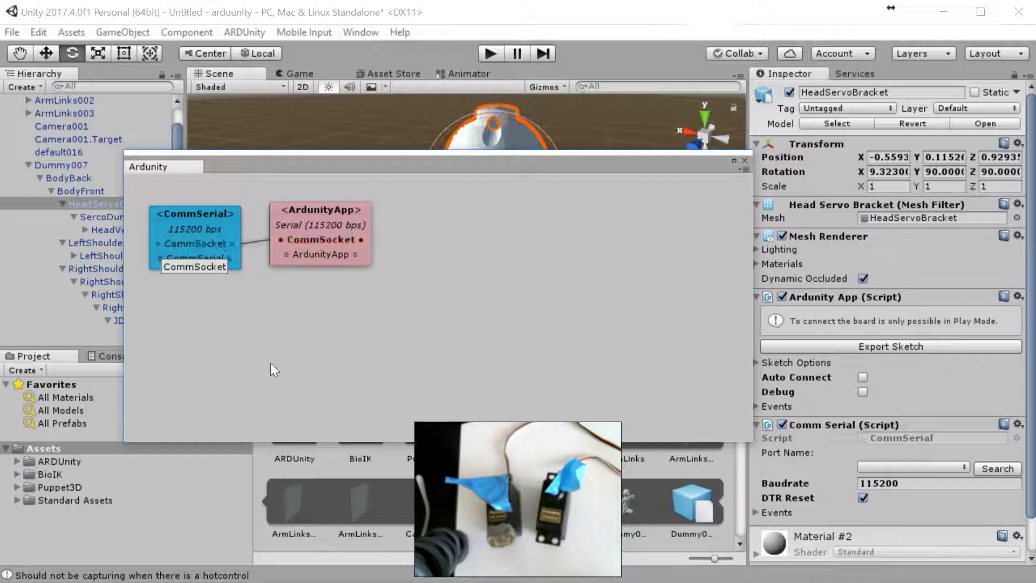
Step: Add a Motor > GenericServo controller node beside ArdunityApp for the head bracket
{"action": "right_click", "coordinate": [438, 290]}
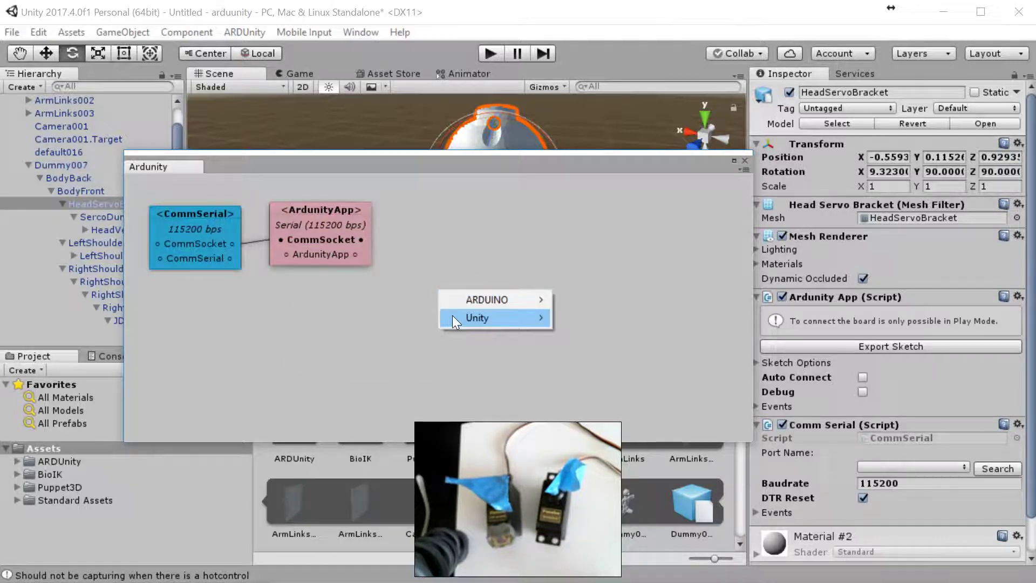
{"action": "mouse_move", "coordinate": [452, 316]}
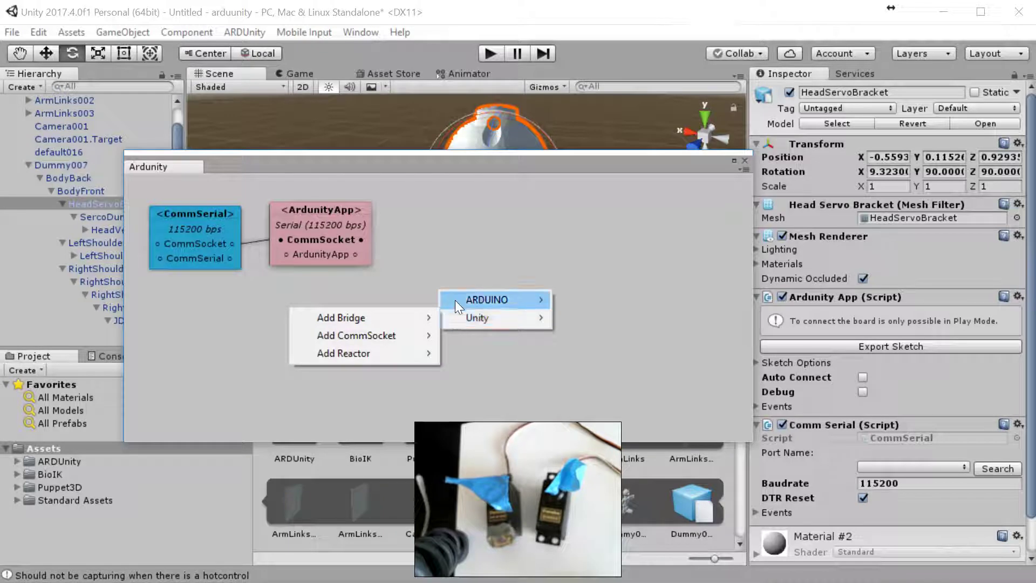
{"action": "mouse_move", "coordinate": [409, 318]}
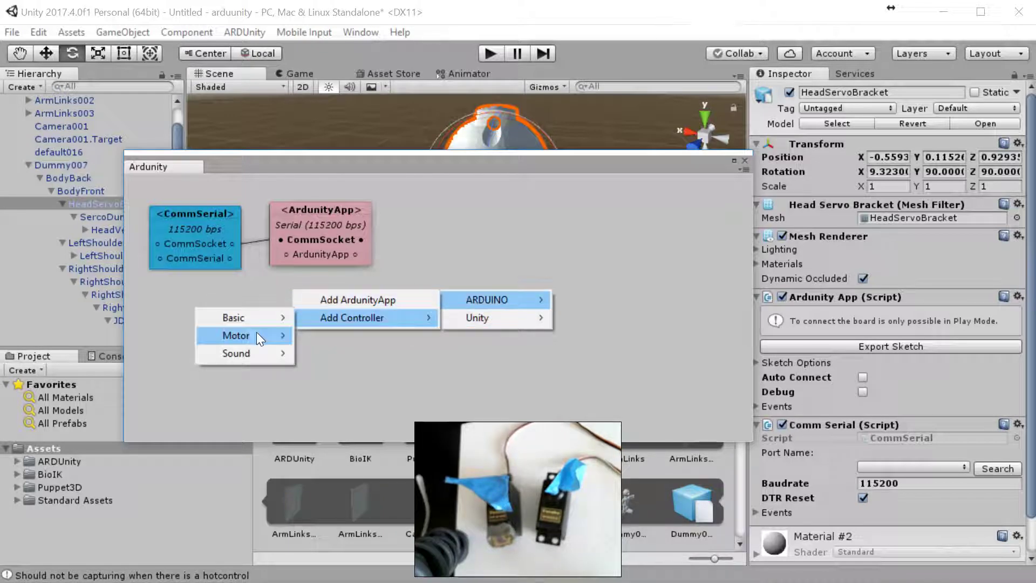
{"action": "mouse_move", "coordinate": [256, 332]}
{"action": "left_click", "coordinate": [150, 335]}
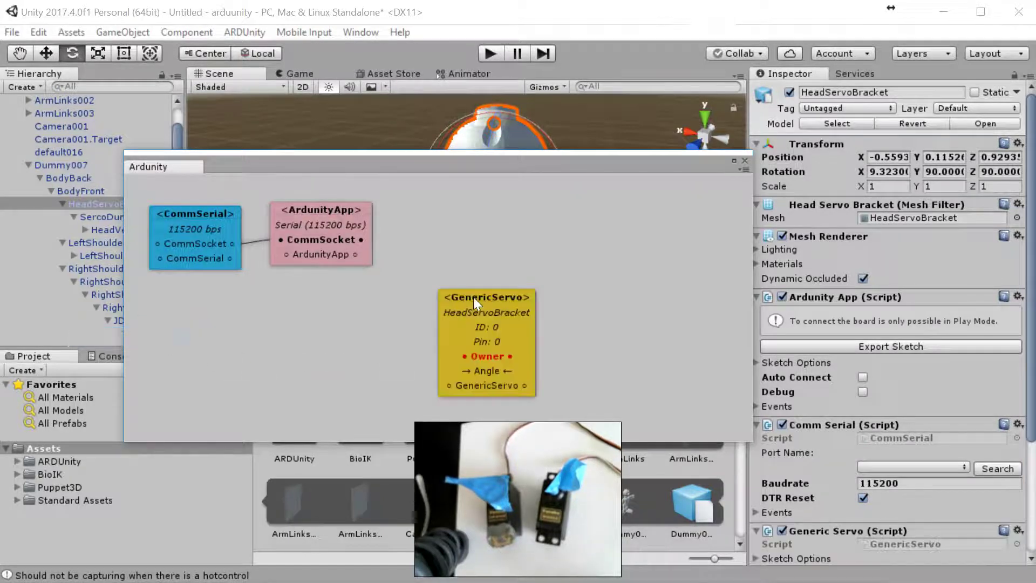
{"action": "left_click_drag", "start_coordinate": [473, 297], "coordinate": [416, 185]}
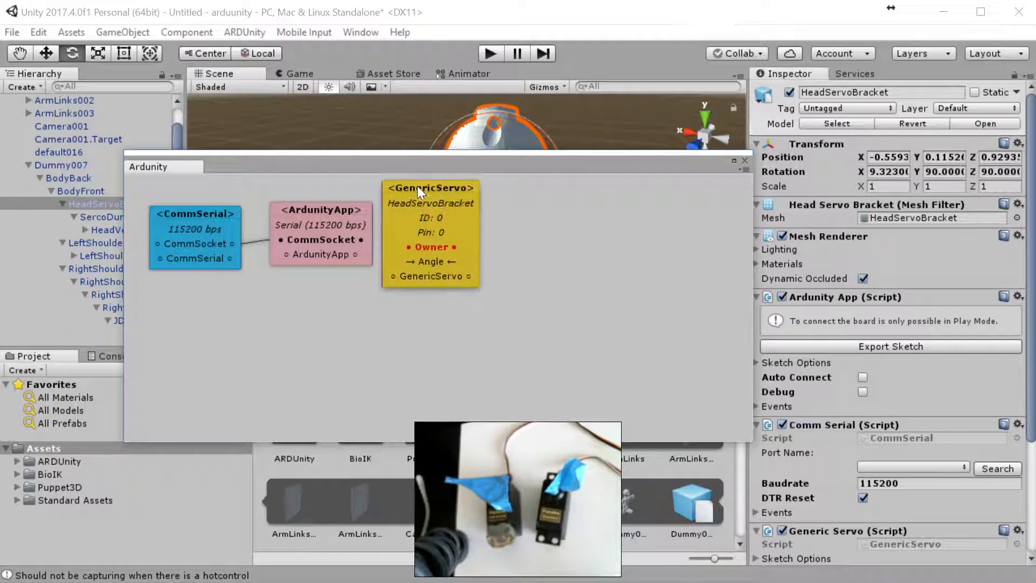
Step: Add a Transform > RotationAxisReactor node for the head servo bracket
{"action": "right_click", "coordinate": [578, 253]}
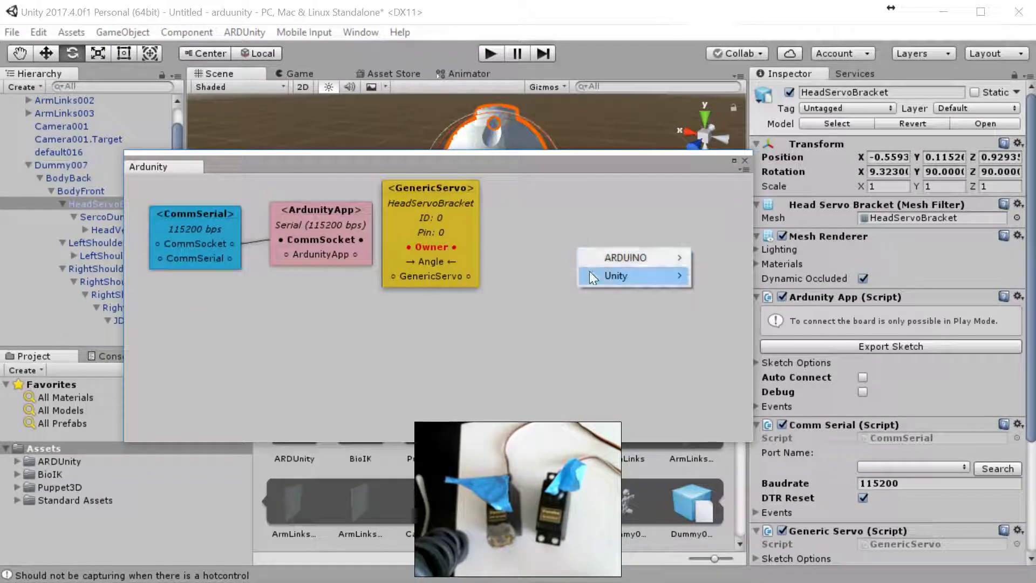
{"action": "mouse_move", "coordinate": [615, 275]}
{"action": "mouse_move", "coordinate": [545, 310]}
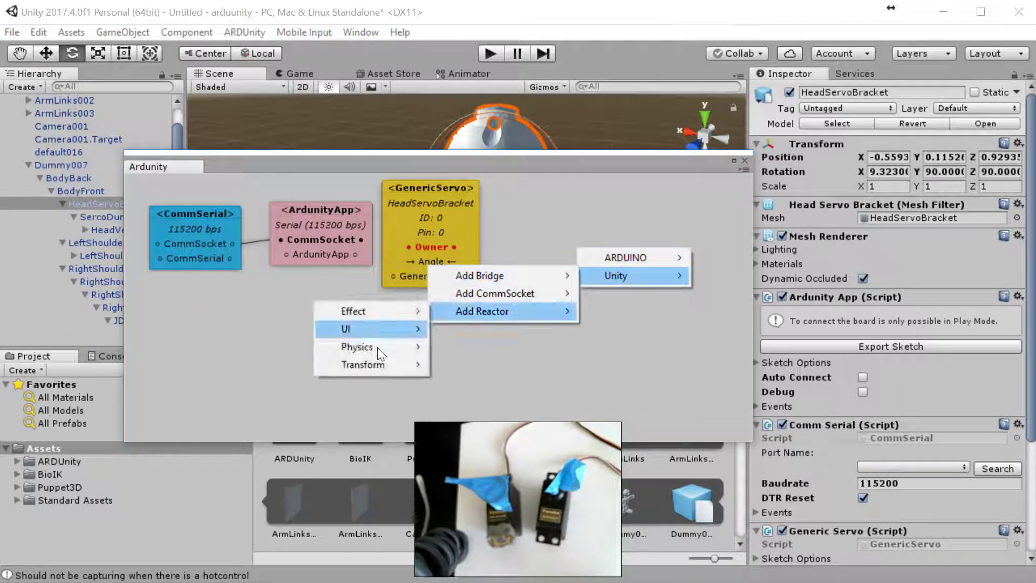
{"action": "mouse_move", "coordinate": [377, 363]}
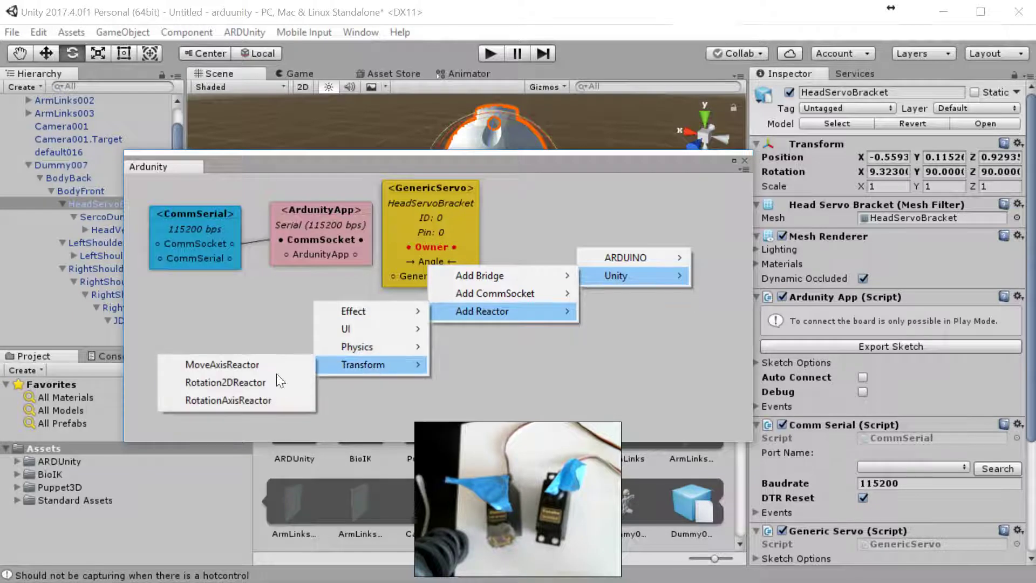
{"action": "left_click", "coordinate": [229, 400]}
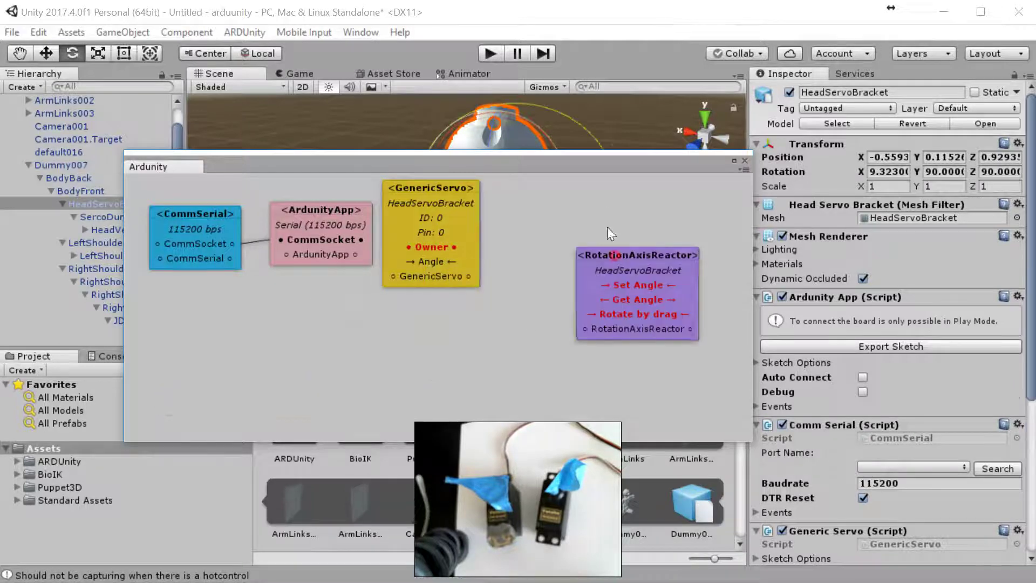
Step: Wire the reactor's Get Angle to GenericServo's Angle, and the servo's Owner to ArdunityApp
{"action": "left_click_drag", "start_coordinate": [615, 254], "coordinate": [586, 203]}
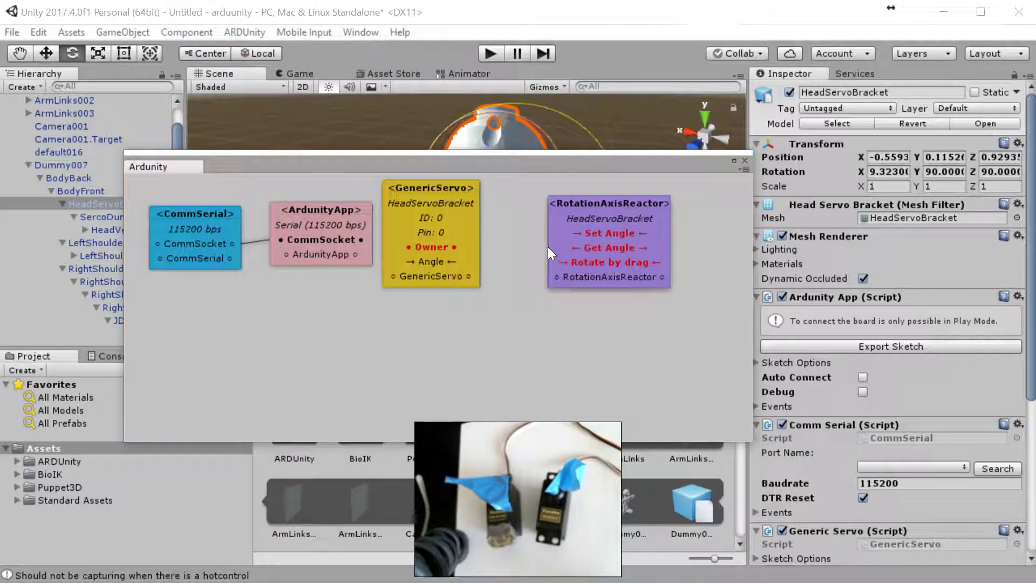
{"action": "left_click_drag", "start_coordinate": [548, 247], "coordinate": [432, 262]}
{"action": "left_click_drag", "start_coordinate": [432, 190], "coordinate": [465, 186]}
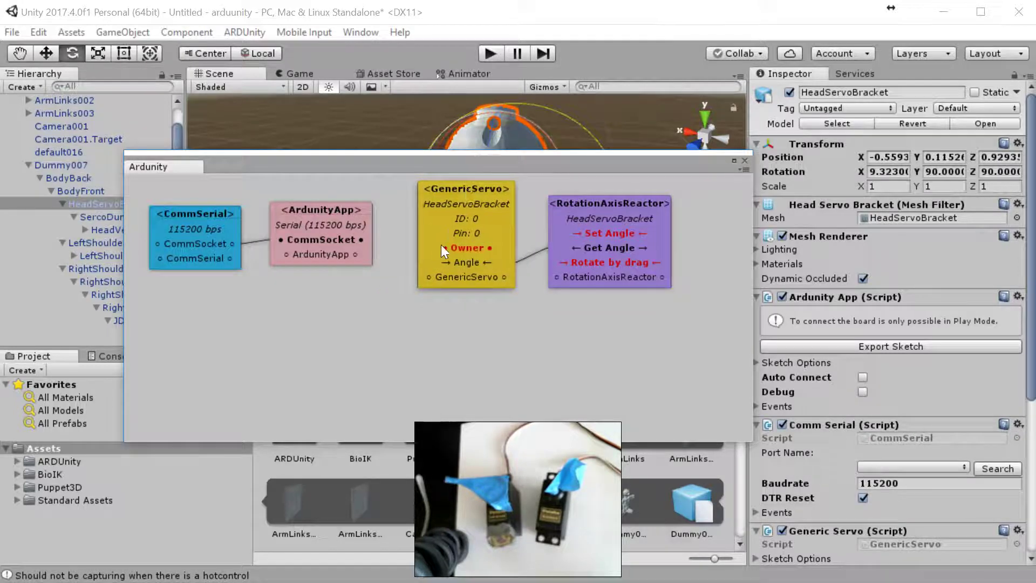
{"action": "left_click_drag", "start_coordinate": [441, 248], "coordinate": [356, 255]}
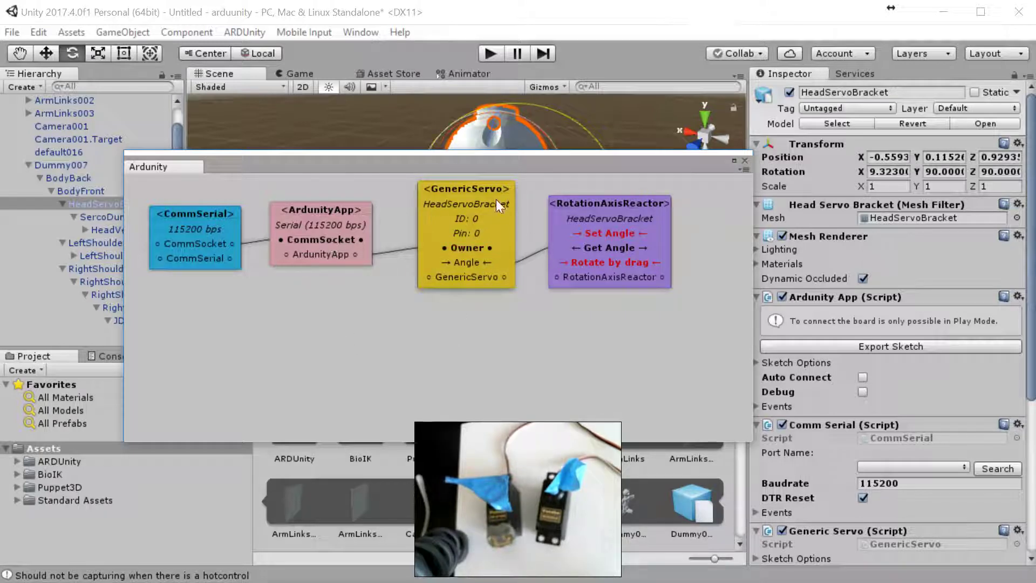
Step: Align the head GenericServo and RotationAxisReactor nodes, then lower the graph window
{"action": "left_click_drag", "start_coordinate": [468, 185], "coordinate": [459, 183]}
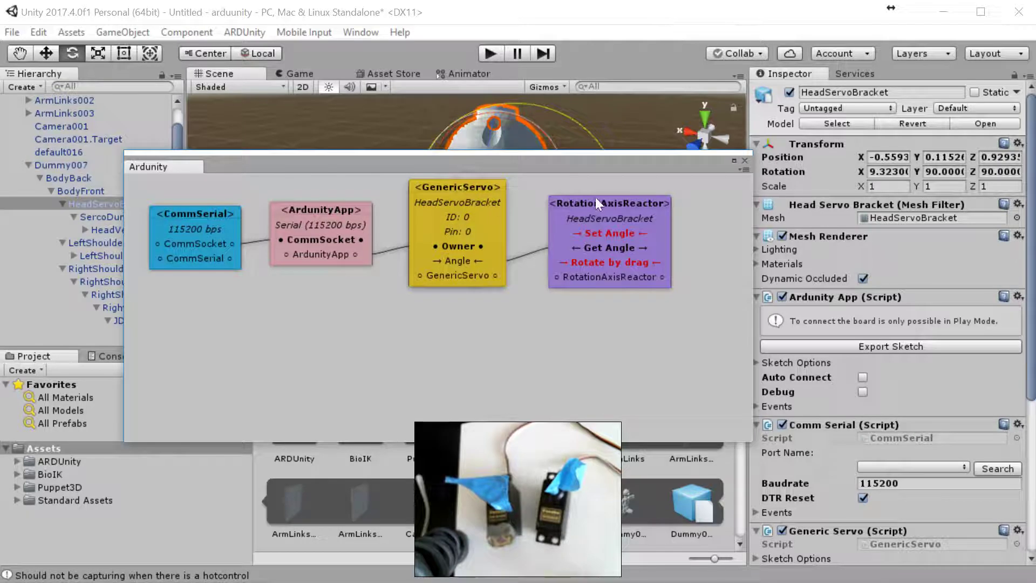
{"action": "left_click_drag", "start_coordinate": [596, 198], "coordinate": [598, 188]}
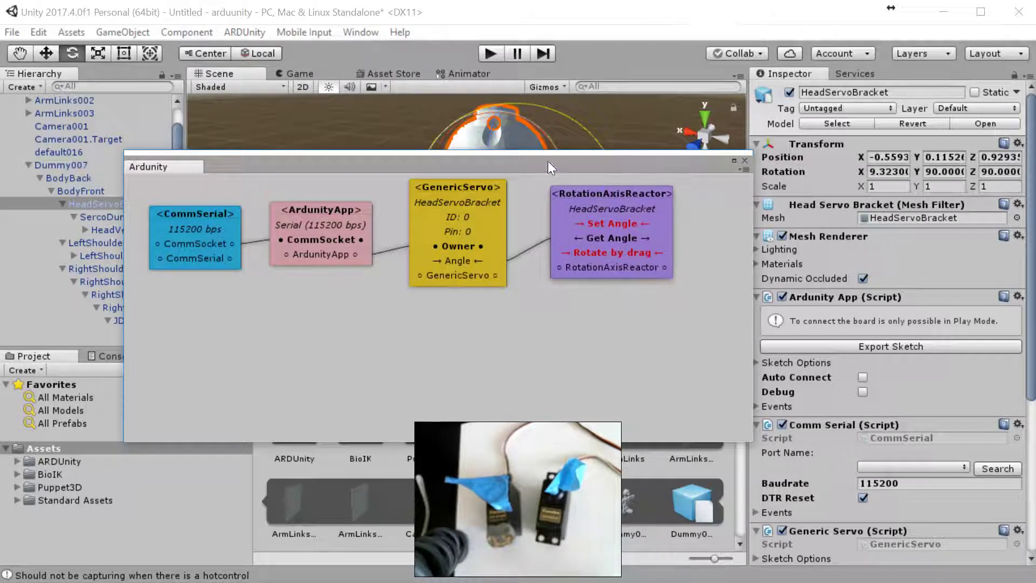
{"action": "mouse_move", "coordinate": [548, 161]}
{"action": "left_mouse_down"}
{"action": "mouse_move", "coordinate": [529, 274]}
{"action": "mouse_move", "coordinate": [541, 168]}
{"action": "left_mouse_up"}
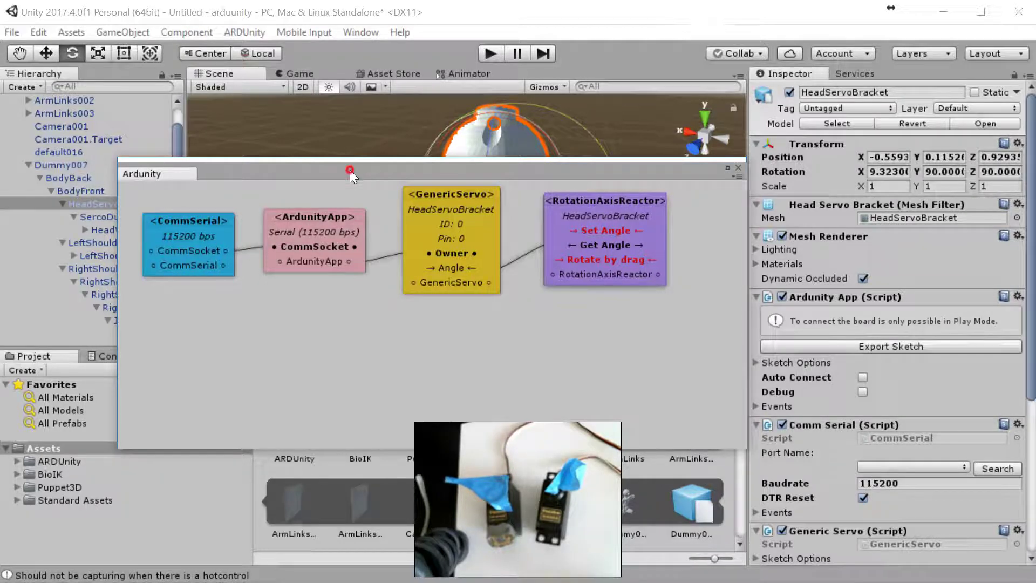
Step: Move the Ardunity graph to the lower left and select RightShoulderRotation in the Hierarchy
{"action": "left_click_drag", "start_coordinate": [348, 170], "coordinate": [308, 165]}
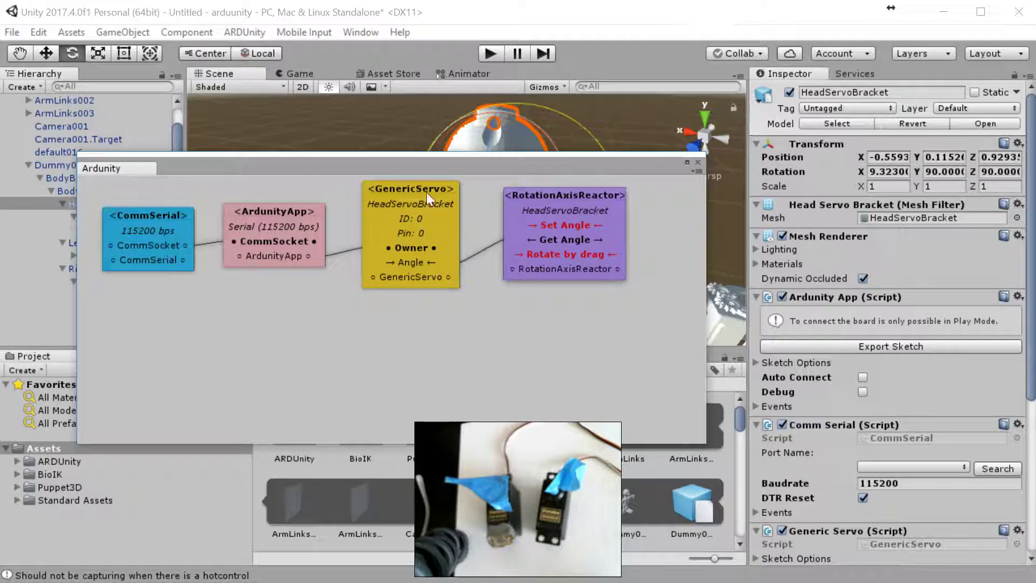
{"action": "left_click_drag", "start_coordinate": [426, 192], "coordinate": [343, 480]}
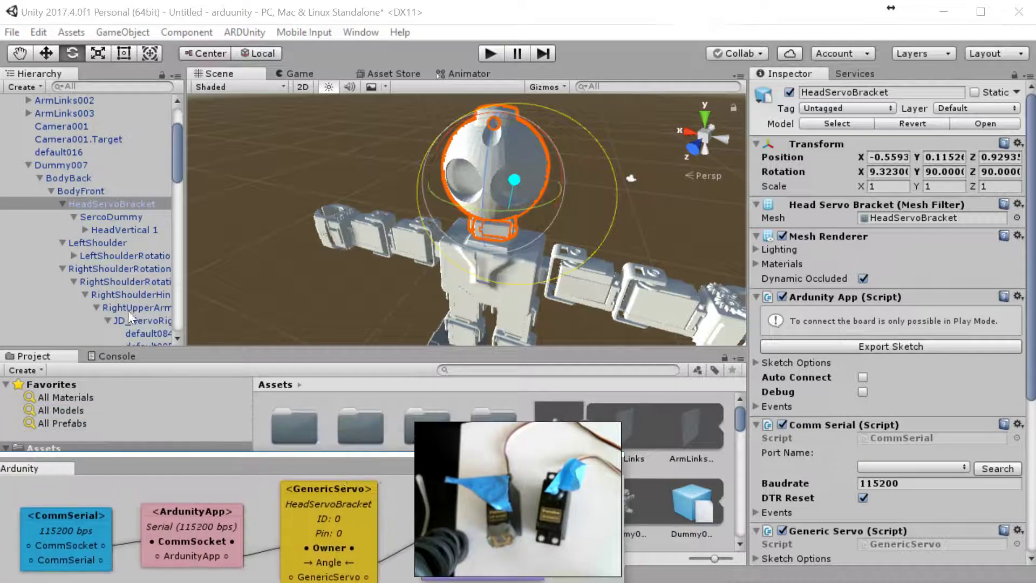
{"action": "left_click", "coordinate": [105, 269]}
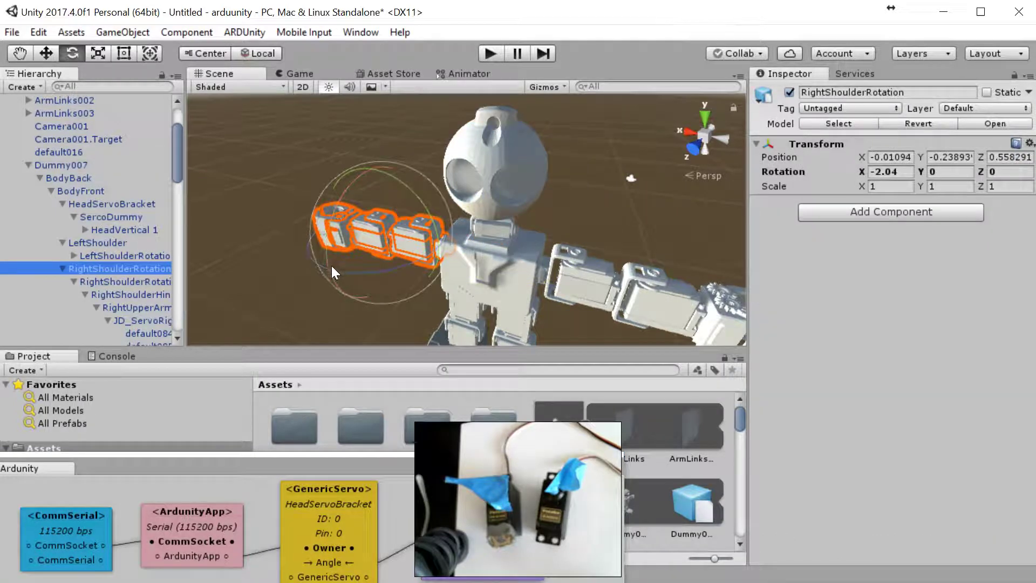
Step: Test-rotate the right shoulder arm, undo it, and recentre the Ardunity graph
{"action": "left_click_drag", "start_coordinate": [328, 258], "coordinate": [347, 202]}
{"action": "key", "text": "ctrl+z"}
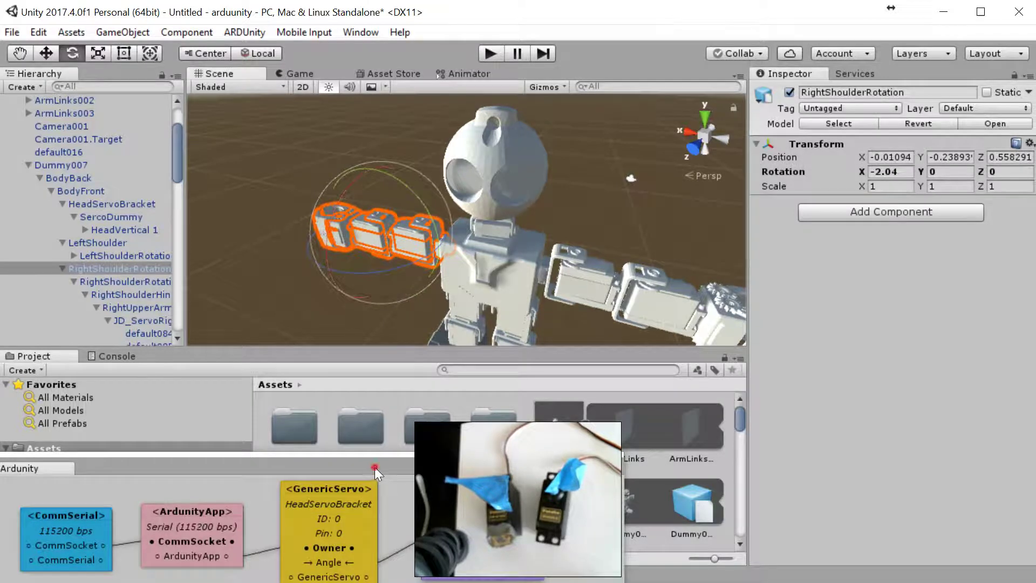
{"action": "left_click_drag", "start_coordinate": [375, 467], "coordinate": [491, 88]}
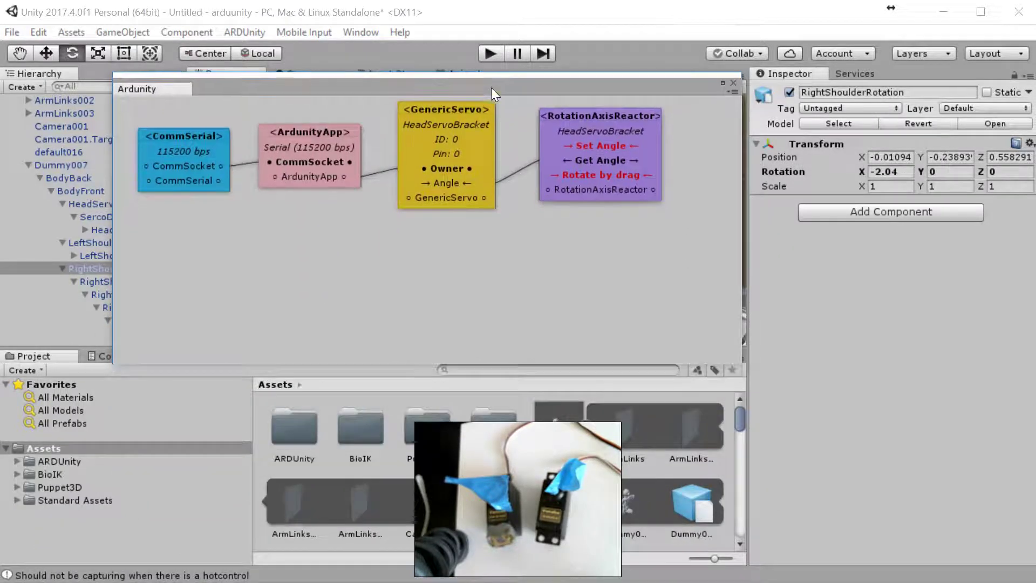
{"action": "right_click", "coordinate": [477, 231]}
{"action": "mouse_move", "coordinate": [497, 261]}
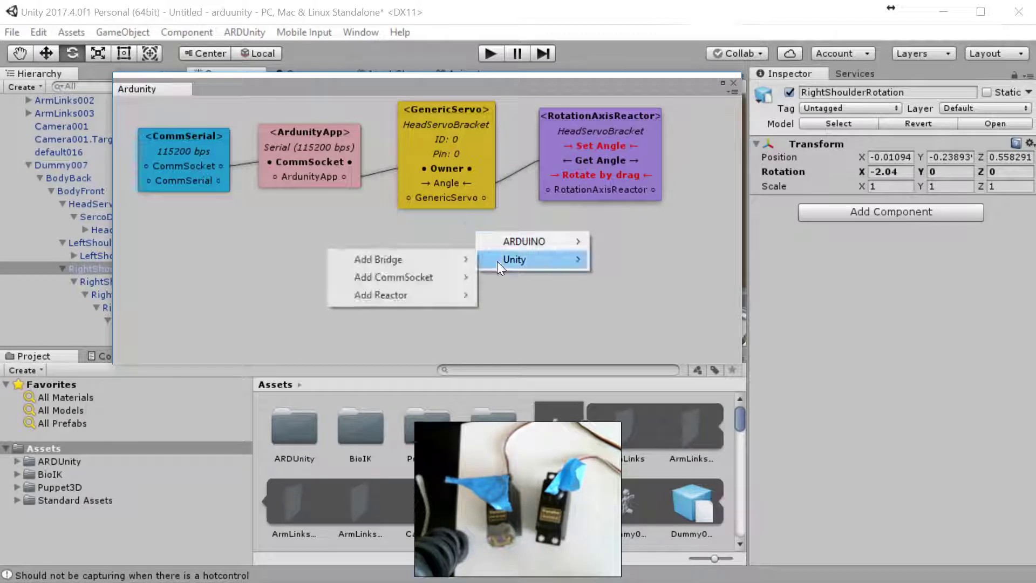
Step: Add a second GenericServo node for RightShoulderRotation below the head servo
{"action": "mouse_move", "coordinate": [516, 242]}
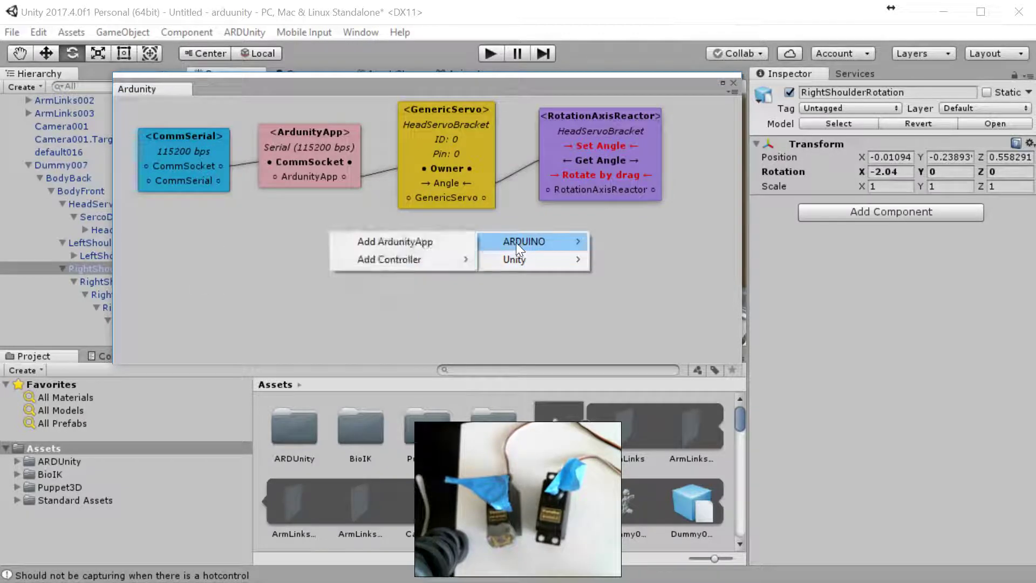
{"action": "mouse_move", "coordinate": [410, 263]}
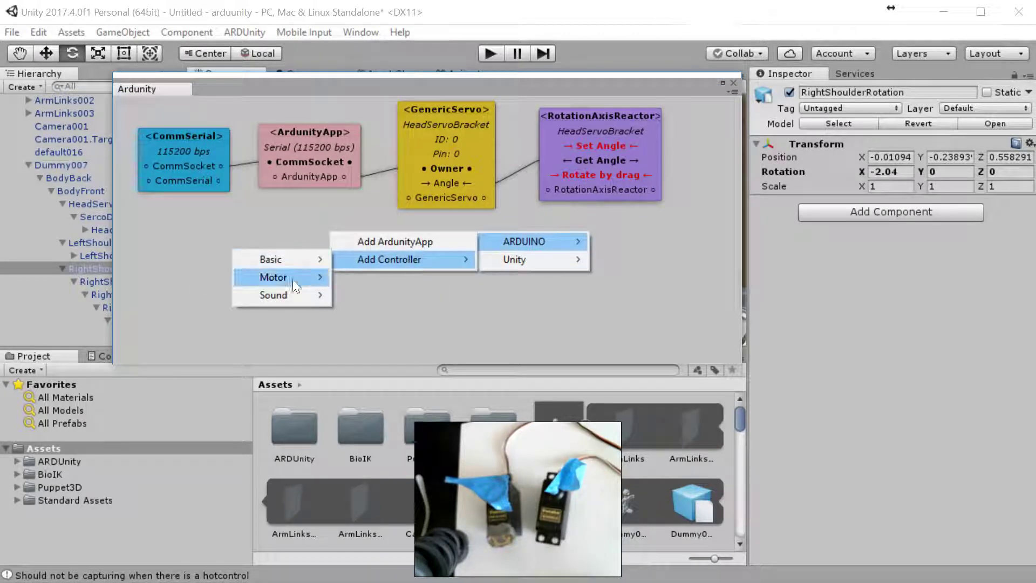
{"action": "mouse_move", "coordinate": [293, 278]}
{"action": "left_click", "coordinate": [193, 277]}
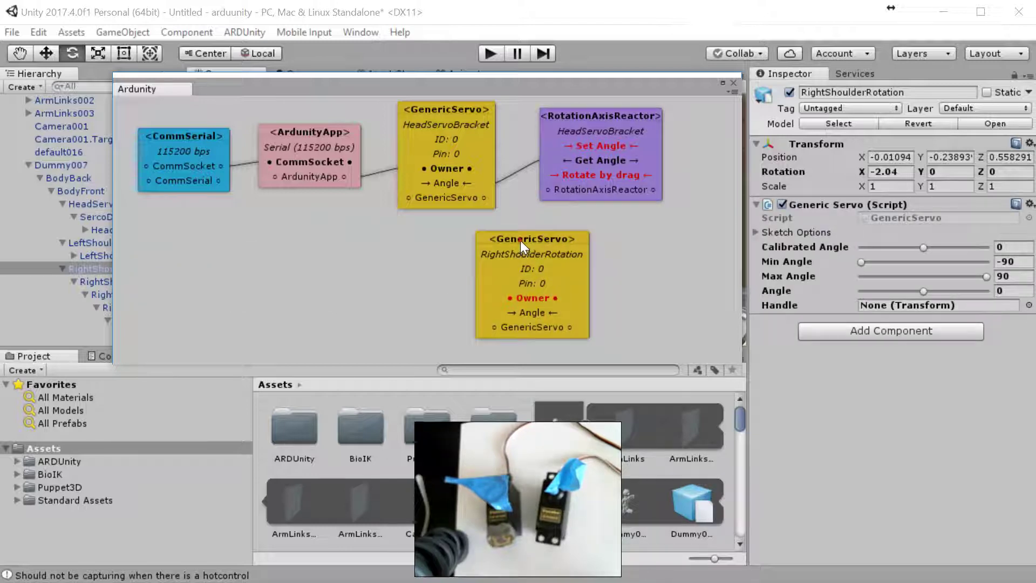
{"action": "left_click_drag", "start_coordinate": [520, 241], "coordinate": [426, 228]}
Step: Add a RotationAxisReactor node for the shoulder beneath the head reactor
{"action": "right_click", "coordinate": [580, 229]}
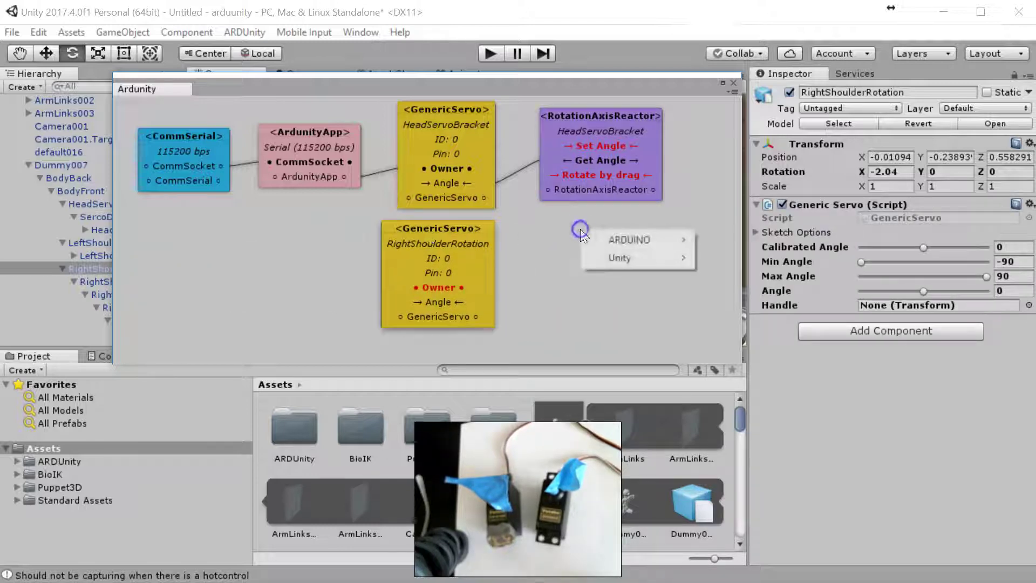
{"action": "mouse_move", "coordinate": [593, 257]}
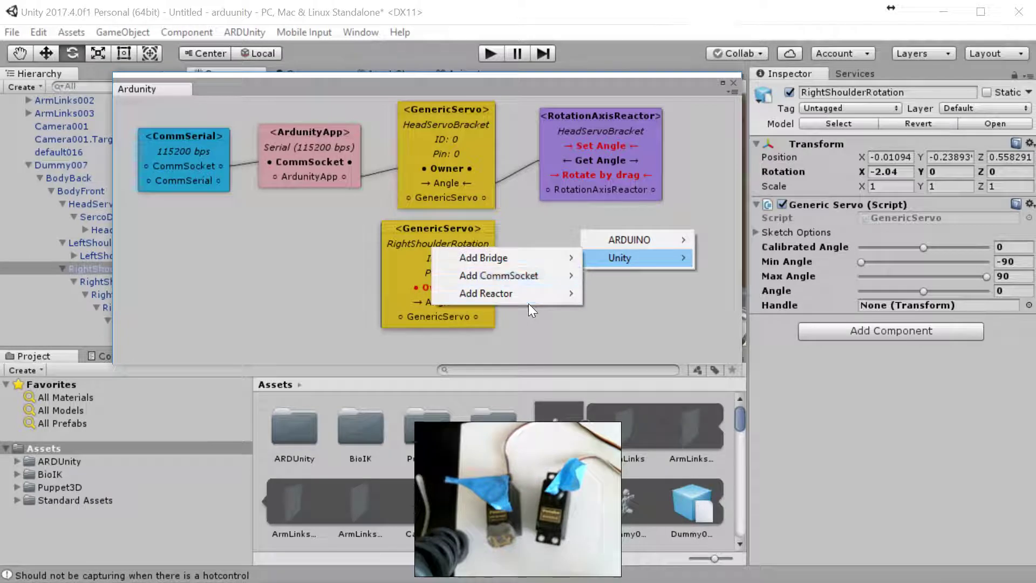
{"action": "mouse_move", "coordinate": [529, 295]}
{"action": "mouse_move", "coordinate": [394, 345]}
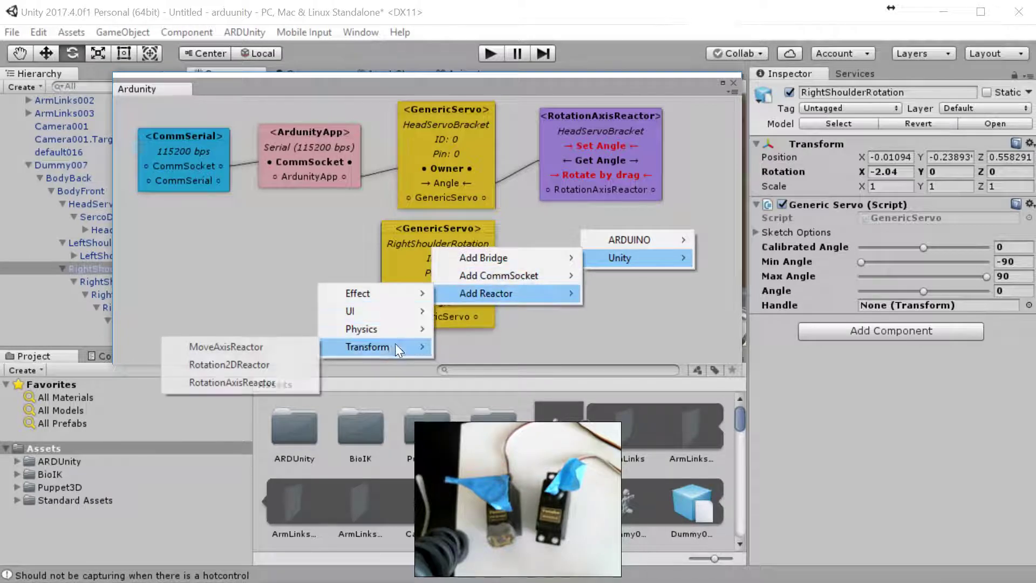
{"action": "left_click", "coordinate": [218, 383]}
{"action": "left_click_drag", "start_coordinate": [635, 231], "coordinate": [598, 215]}
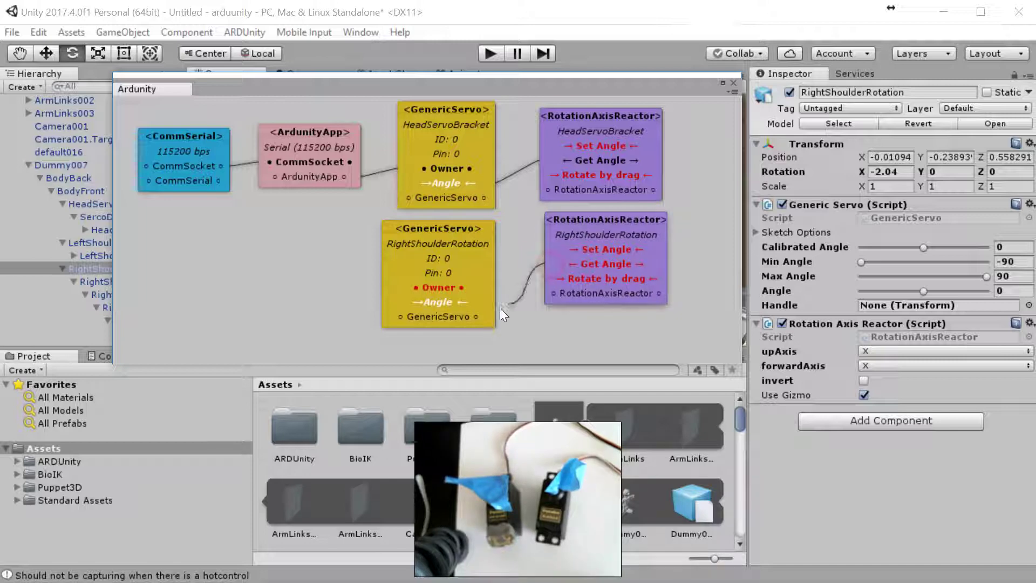
Step: Wire the shoulder reactor to the servo's Angle and the servo's Owner to ArdunityApp
{"action": "left_click_drag", "start_coordinate": [500, 308], "coordinate": [480, 302]}
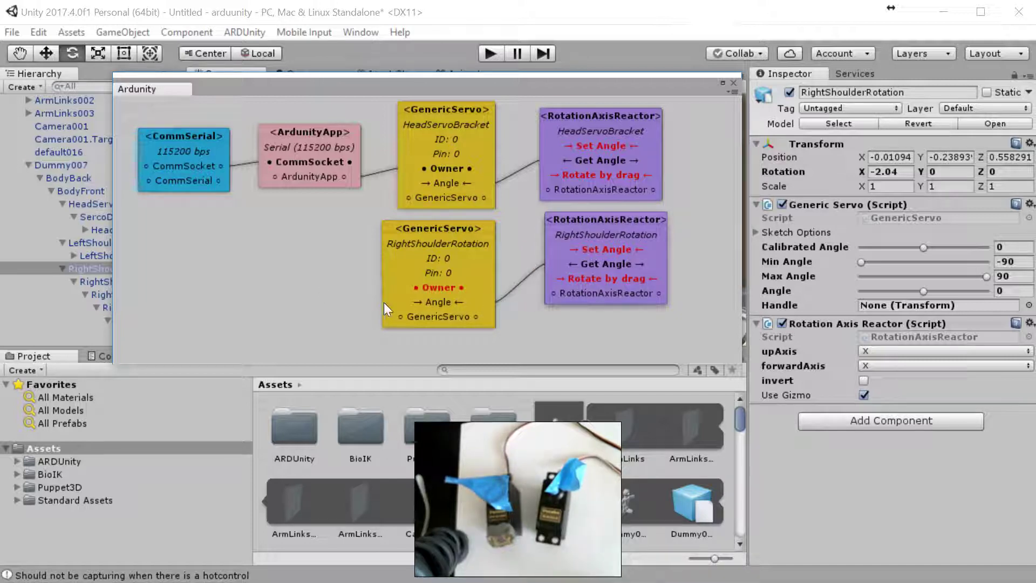
{"action": "mouse_move", "coordinate": [381, 281]}
{"action": "left_mouse_down"}
{"action": "mouse_move", "coordinate": [342, 184]}
{"action": "mouse_move", "coordinate": [355, 176]}
{"action": "left_mouse_up"}
{"action": "left_click", "coordinate": [439, 227]}
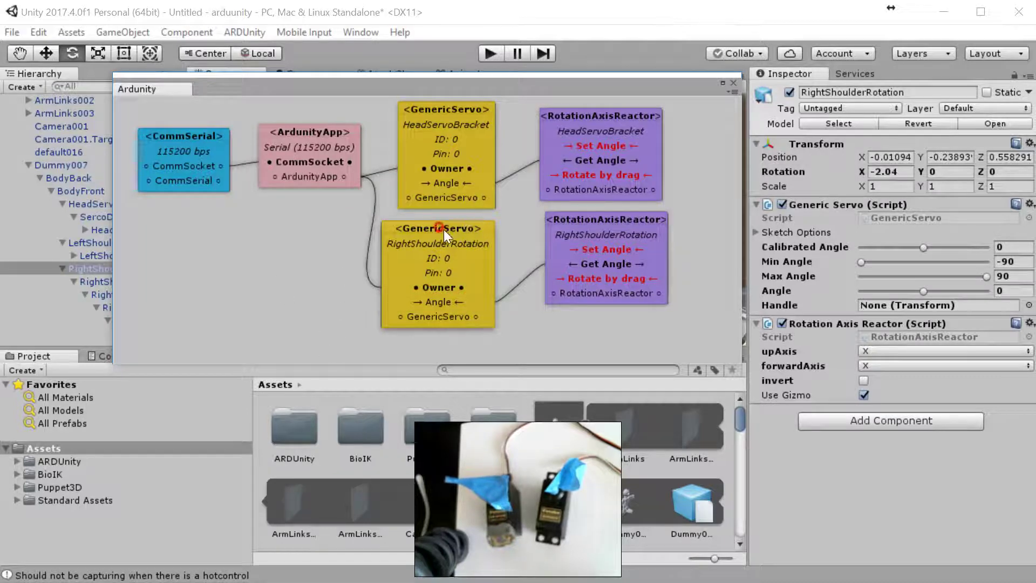
{"action": "mouse_move", "coordinate": [441, 228]}
{"action": "left_mouse_down"}
{"action": "mouse_move", "coordinate": [396, 235]}
{"action": "mouse_move", "coordinate": [471, 227]}
{"action": "mouse_move", "coordinate": [450, 222]}
{"action": "left_mouse_up"}
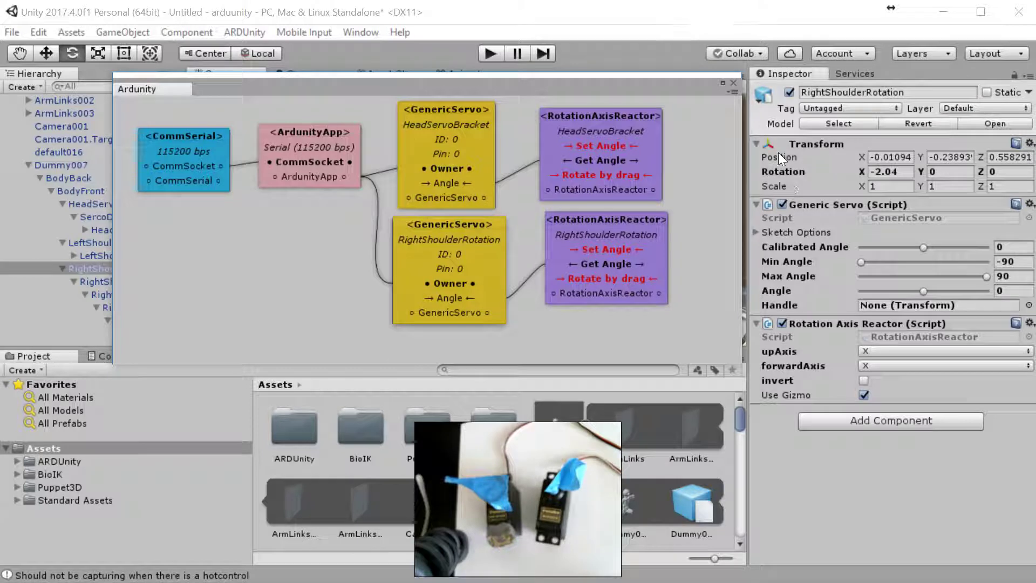
Step: Set the shoulder servo's Sketch Options to id 1, pin 4, then select the head servo
{"action": "left_click", "coordinate": [756, 232]}
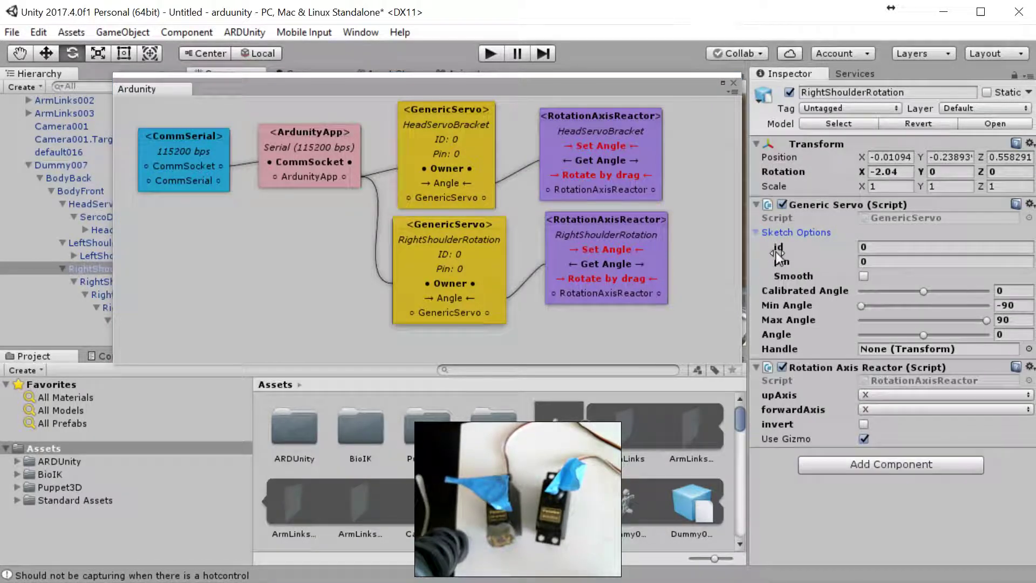
{"action": "left_click", "coordinate": [858, 246]}
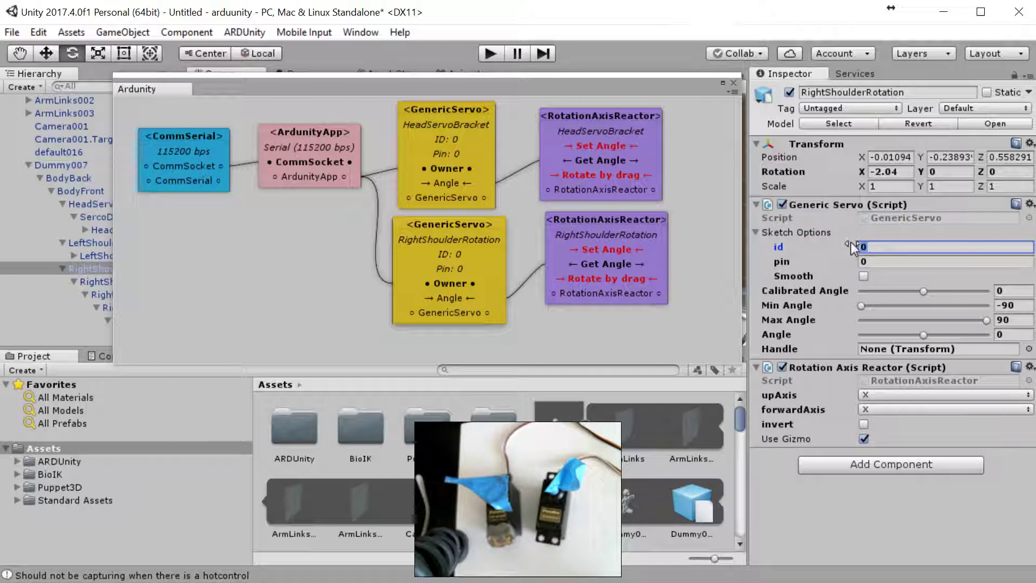
{"action": "left_click", "coordinate": [843, 261]}
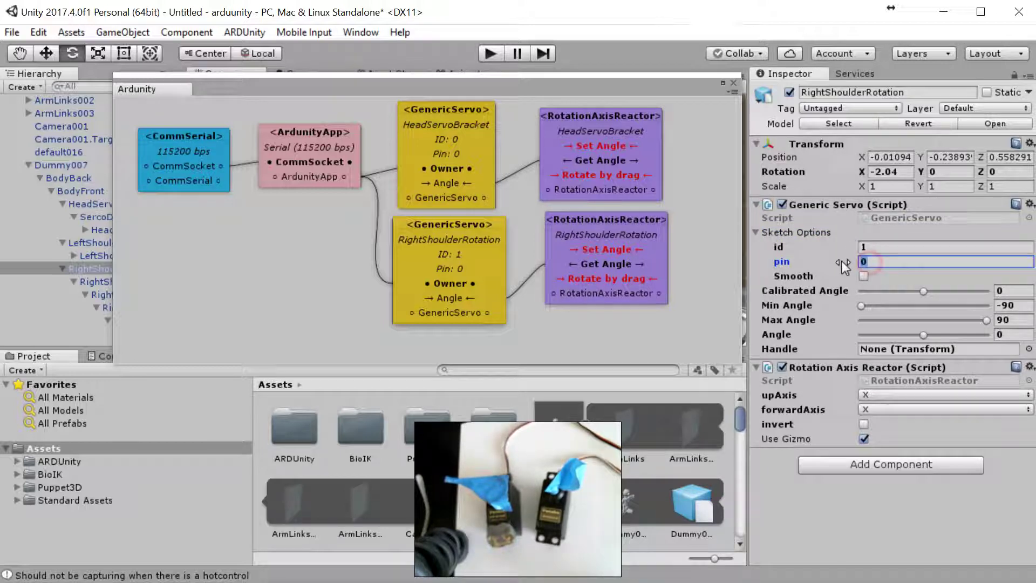
{"action": "type", "text": "4"}
{"action": "left_click", "coordinate": [712, 284]}
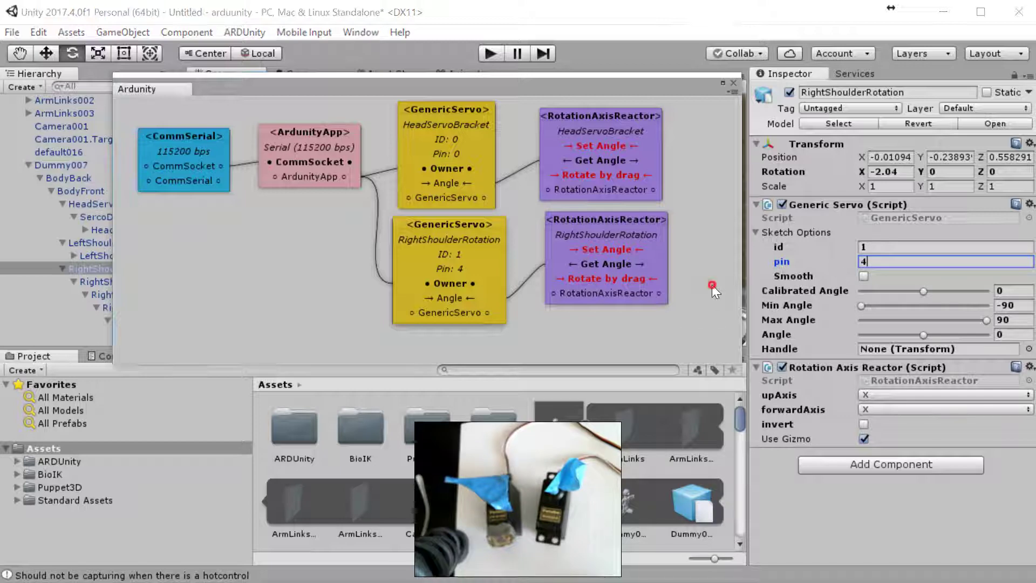
{"action": "left_click_drag", "start_coordinate": [466, 92], "coordinate": [459, 117]}
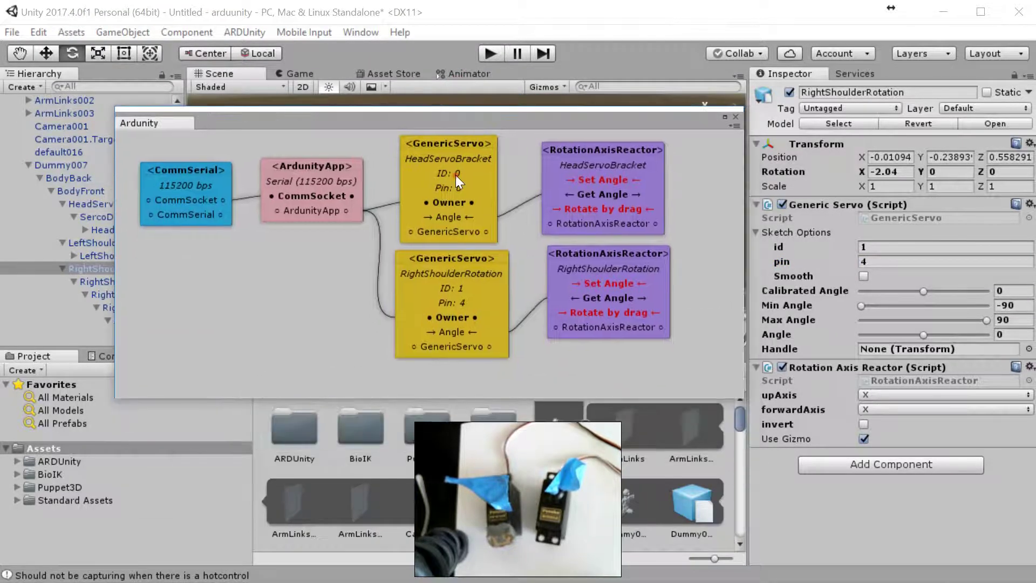
{"action": "left_click", "coordinate": [456, 175]}
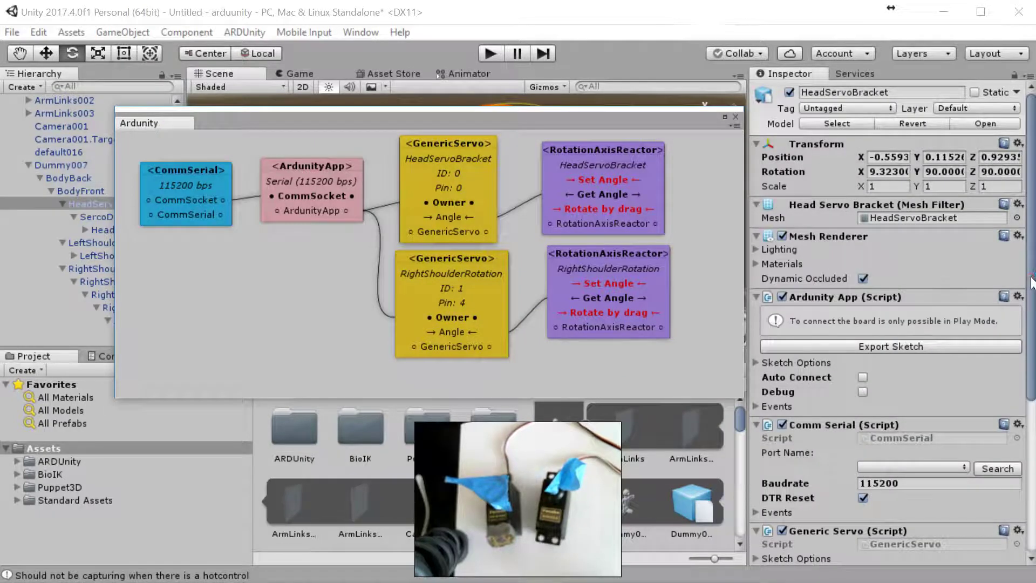
Step: Set the head servo's Sketch Options pin to 2 and close the Ardunity graph window
{"action": "scroll", "coordinate": [926, 282], "scroll_direction": "down", "scroll_amount": 5}
{"action": "scroll", "coordinate": [889, 323], "scroll_direction": "down", "scroll_amount": 1}
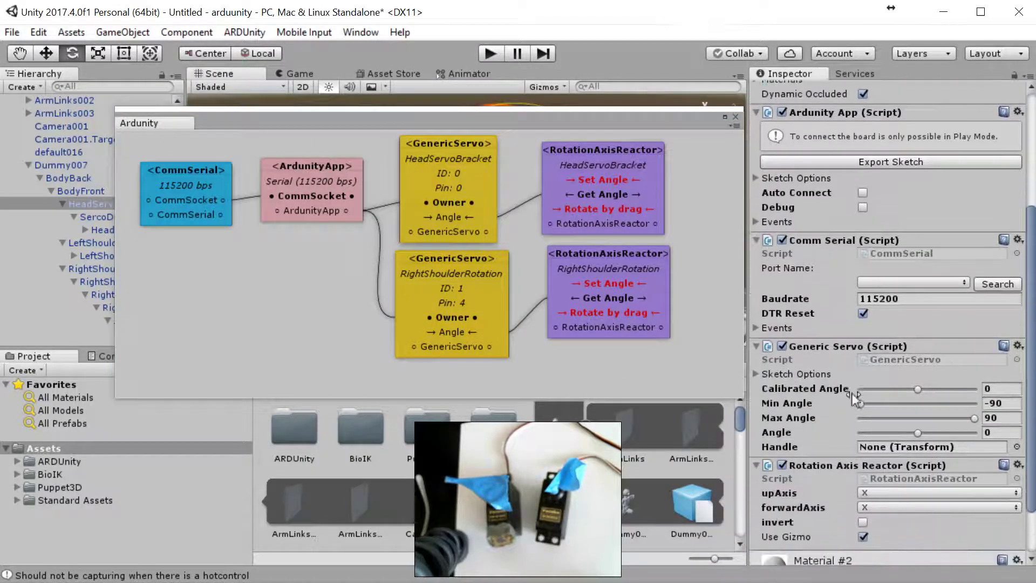
{"action": "left_click", "coordinate": [758, 373]}
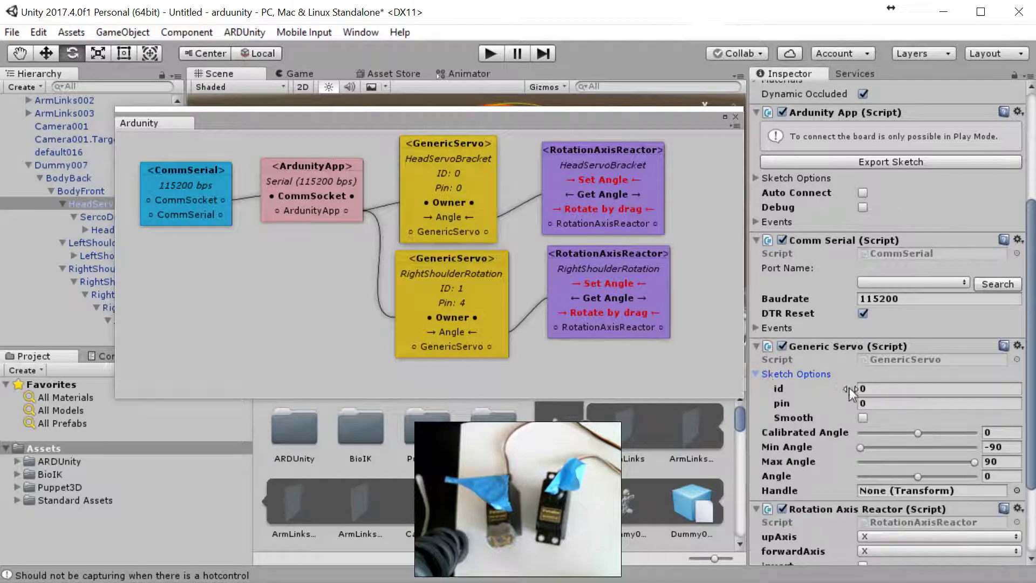
{"action": "left_click", "coordinate": [872, 402]}
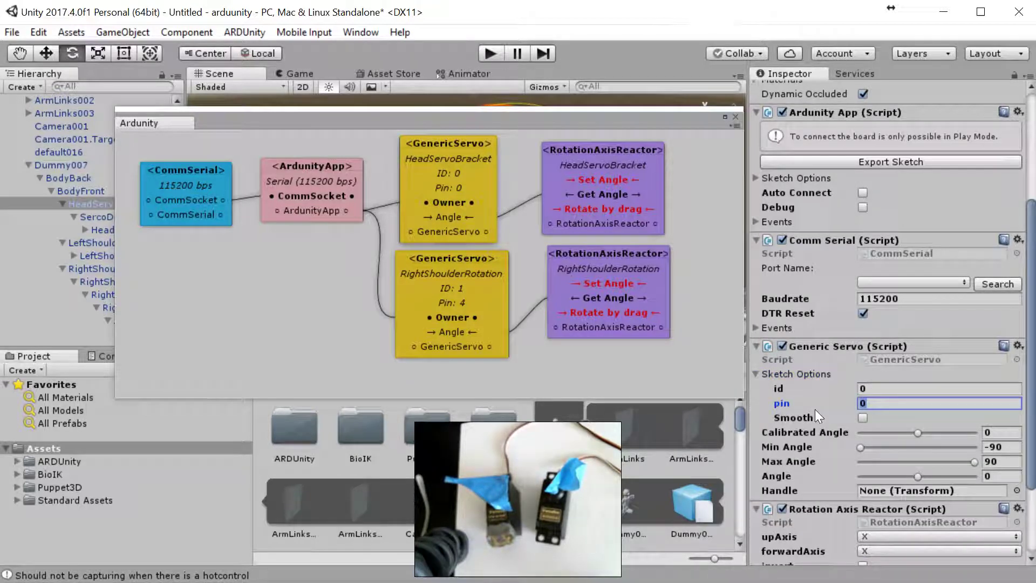
{"action": "type", "text": "2"}
{"action": "left_click", "coordinate": [733, 115]}
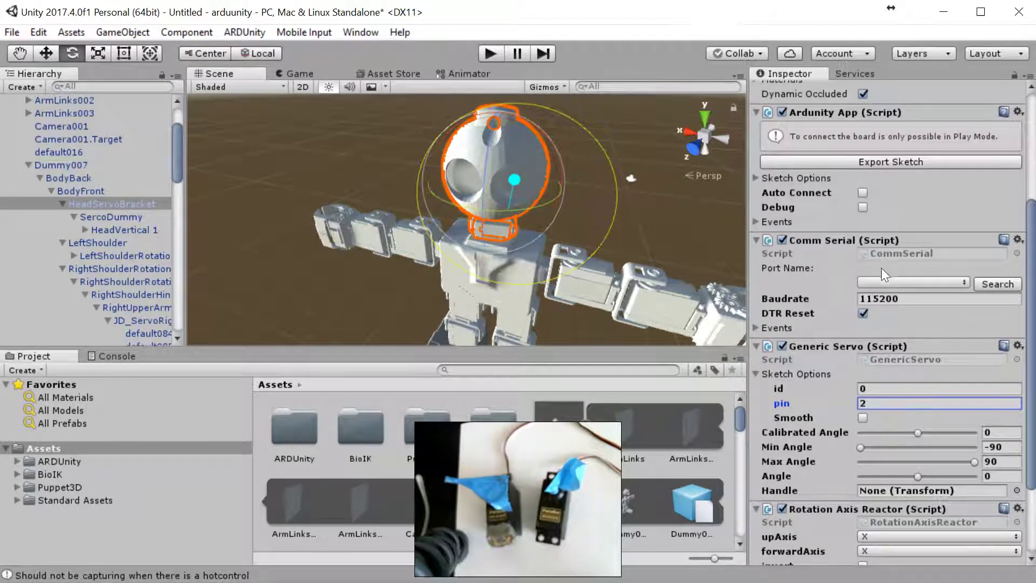
Step: Set the Comm Serial port name to COM3
{"action": "left_click", "coordinate": [959, 282]}
{"action": "left_click", "coordinate": [930, 299]}
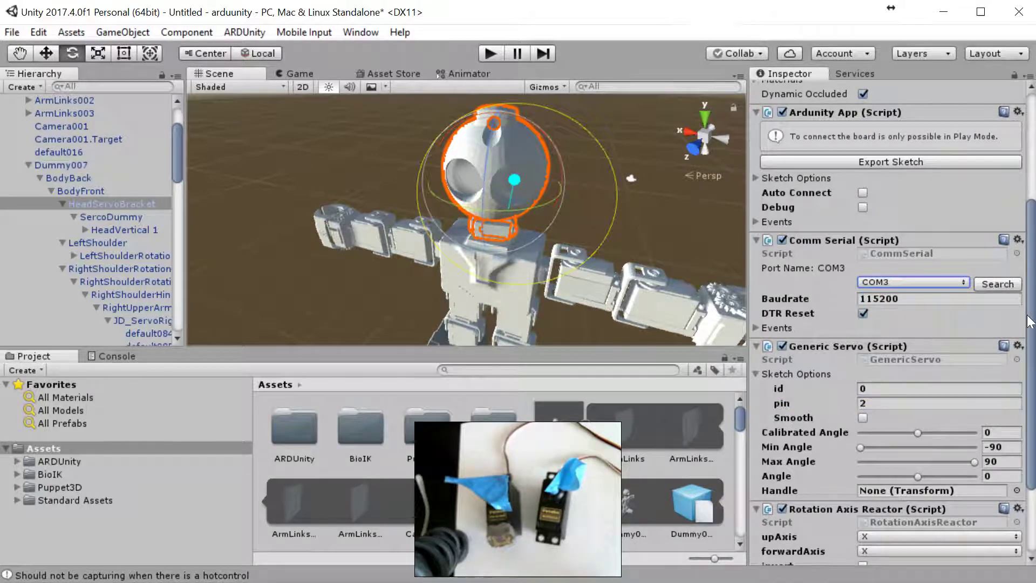
{"action": "left_click_drag", "start_coordinate": [1029, 321], "coordinate": [1032, 380]}
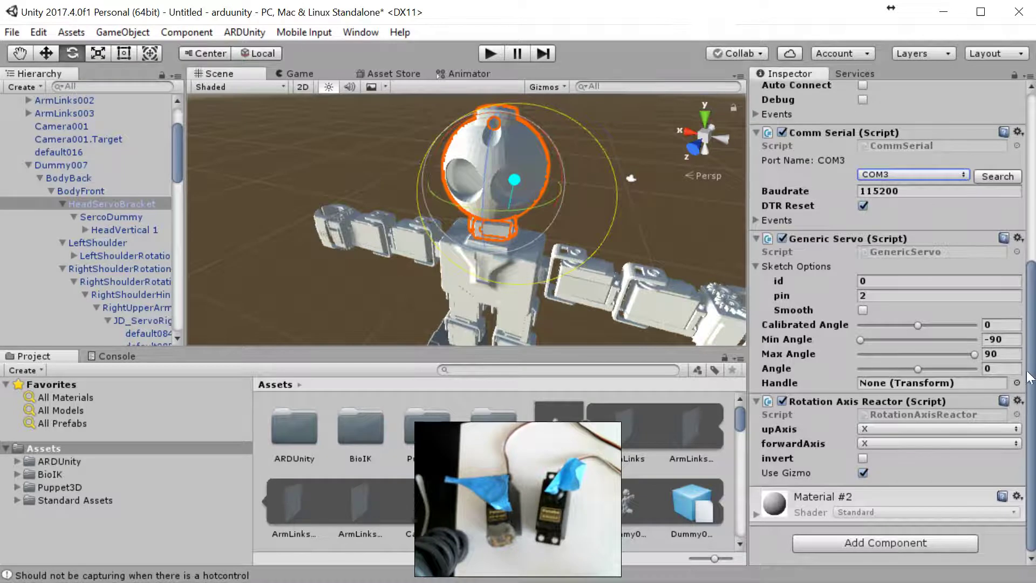
Step: Bring the head servo bracket's Rotation Axis Reactor into view and open its up-axis choices
{"action": "left_click_drag", "start_coordinate": [1029, 372], "coordinate": [426, 64]}
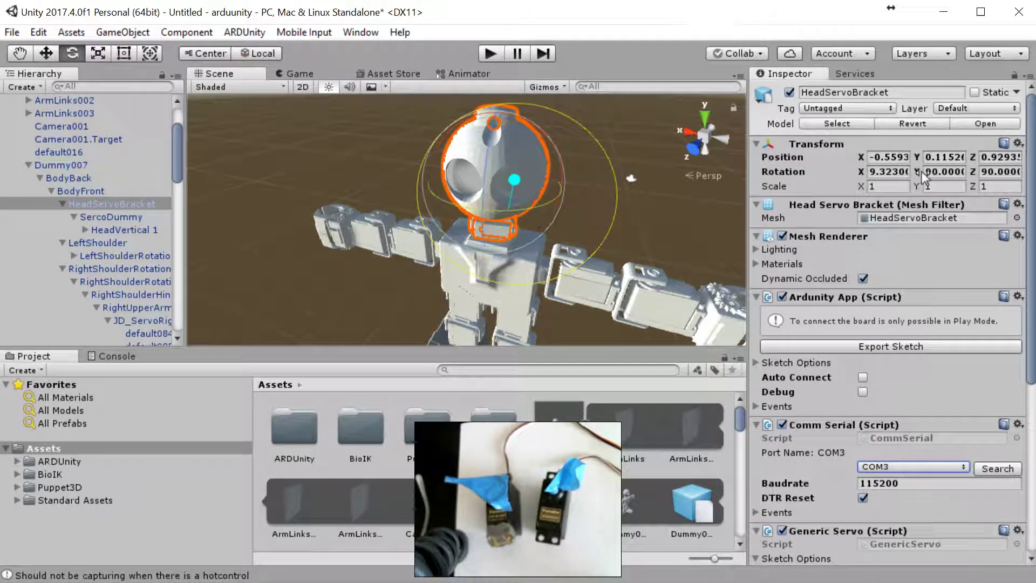
{"action": "left_click_drag", "start_coordinate": [1028, 203], "coordinate": [1026, 393]}
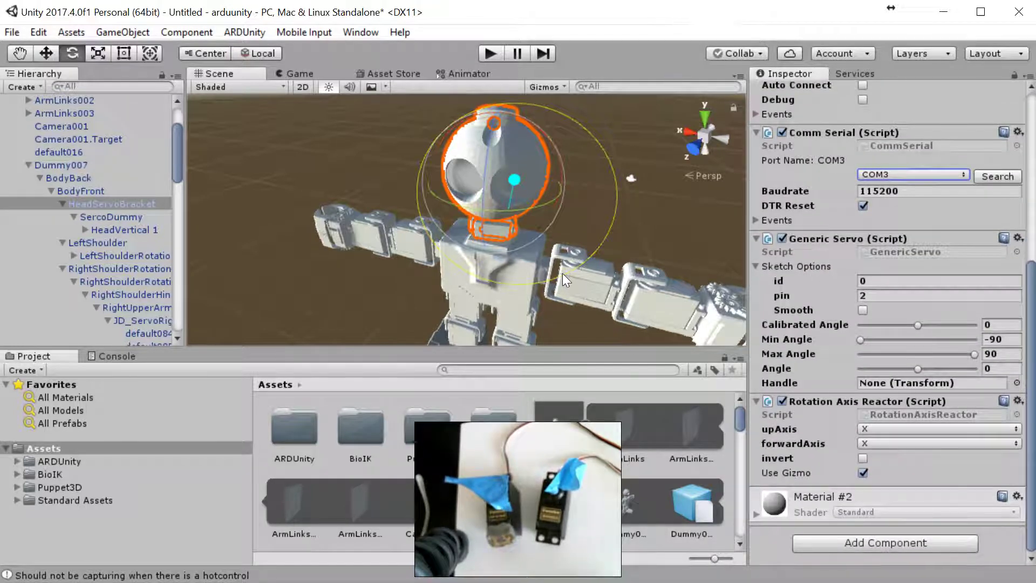
{"action": "left_click", "coordinate": [882, 428]}
Step: Set HeadServoBracket's up axis to Y and RightShoulderRotation's forward axis to Y, then reselect HeadServoBracket
{"action": "left_click", "coordinate": [873, 460]}
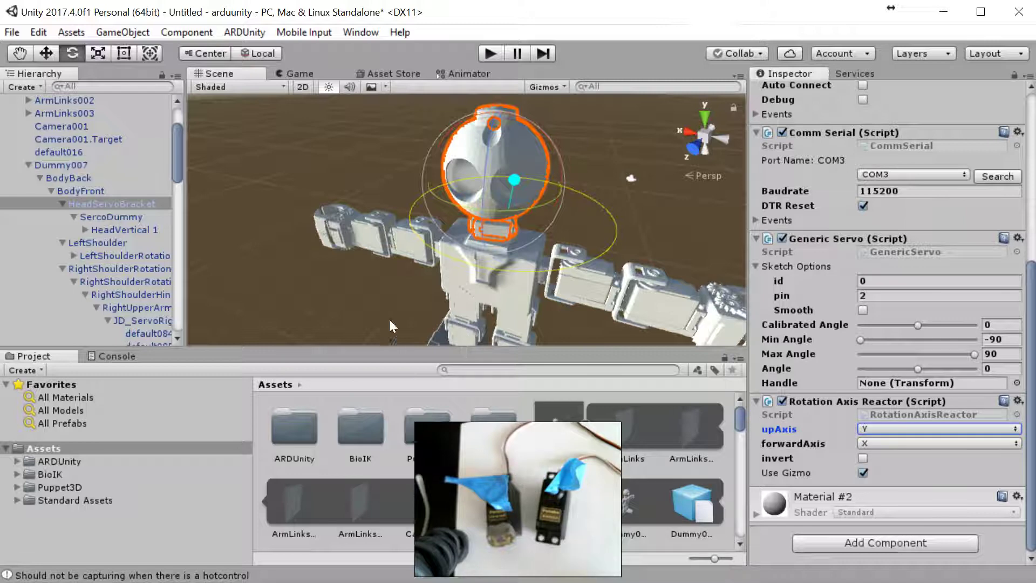
{"action": "left_click", "coordinate": [96, 269]}
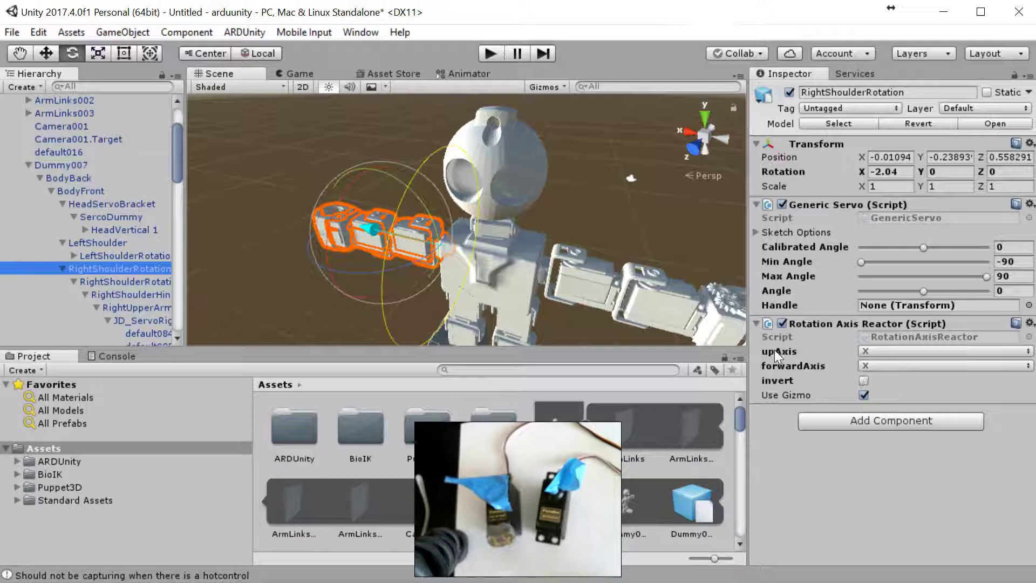
{"action": "left_click", "coordinate": [876, 364]}
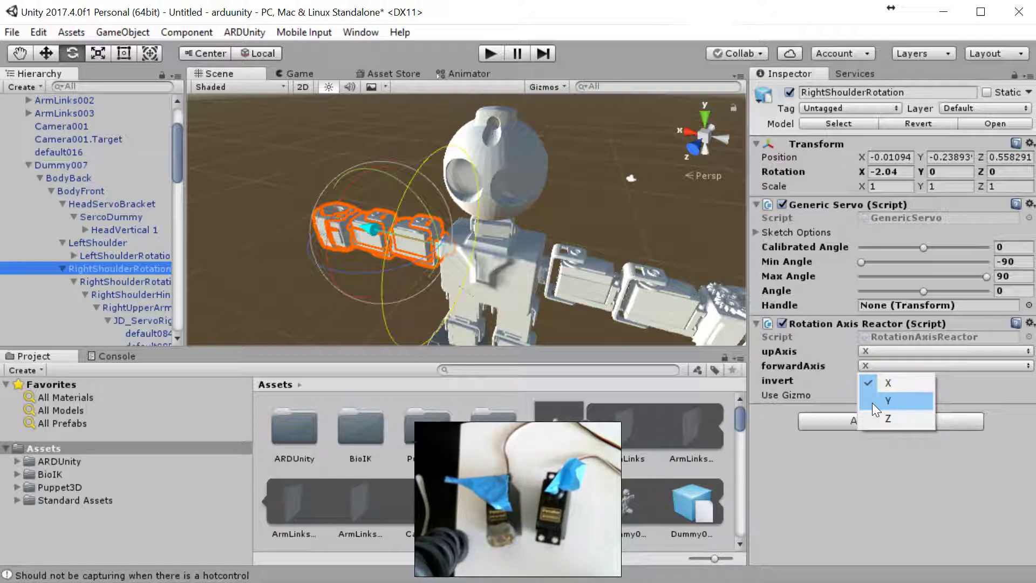
{"action": "left_click", "coordinate": [871, 403]}
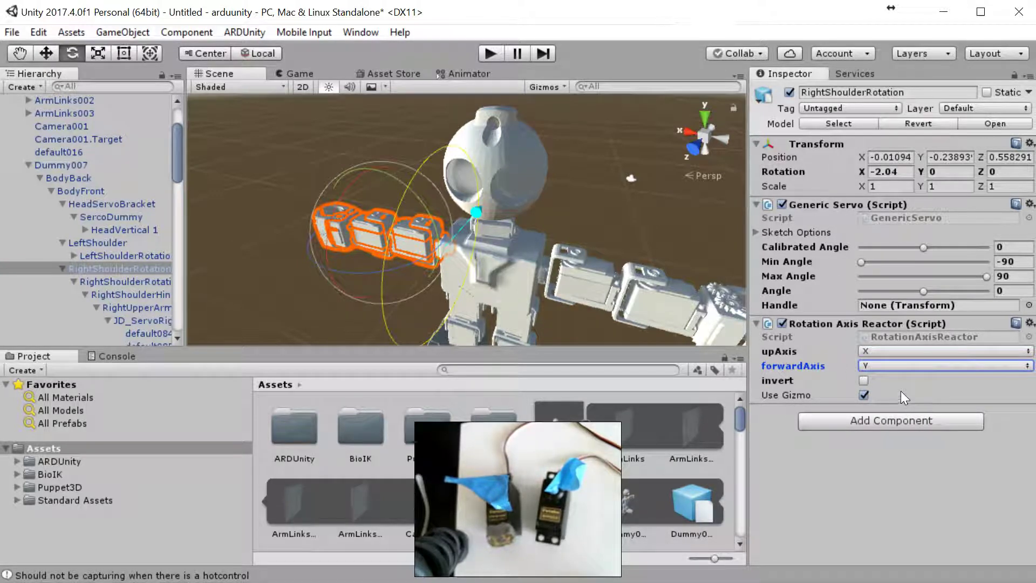
{"action": "left_click", "coordinate": [80, 207]}
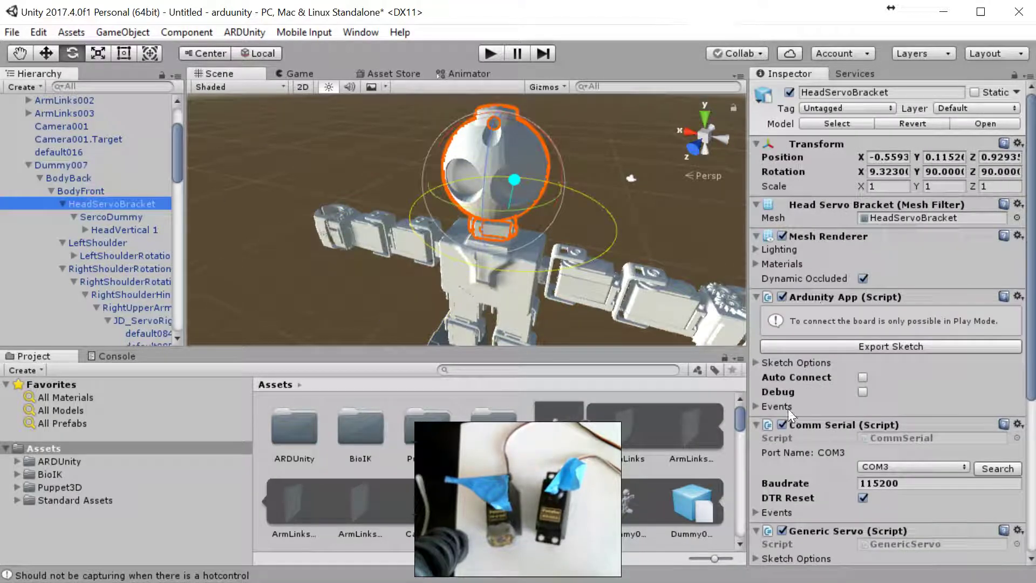
{"action": "left_click_drag", "start_coordinate": [1029, 365], "coordinate": [1026, 399]}
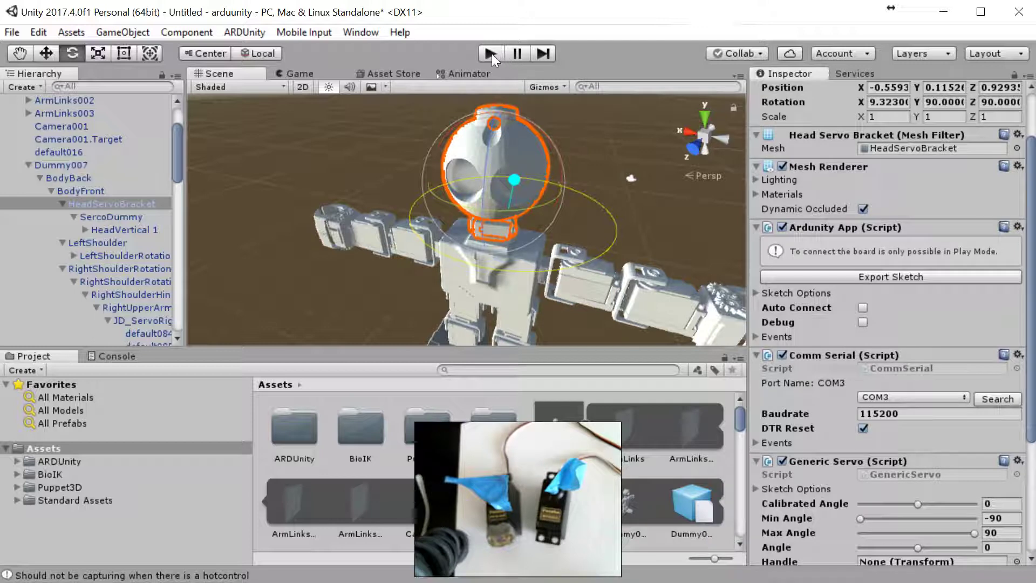
Step: Enter Play mode and return to the Scene view showing the robot
{"action": "left_click", "coordinate": [490, 53]}
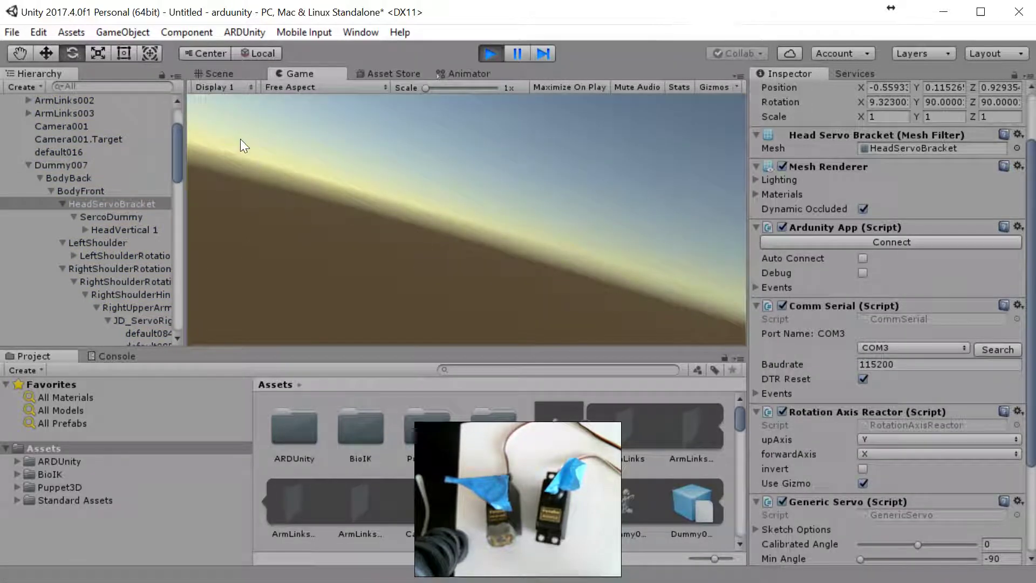
{"action": "left_click", "coordinate": [219, 74]}
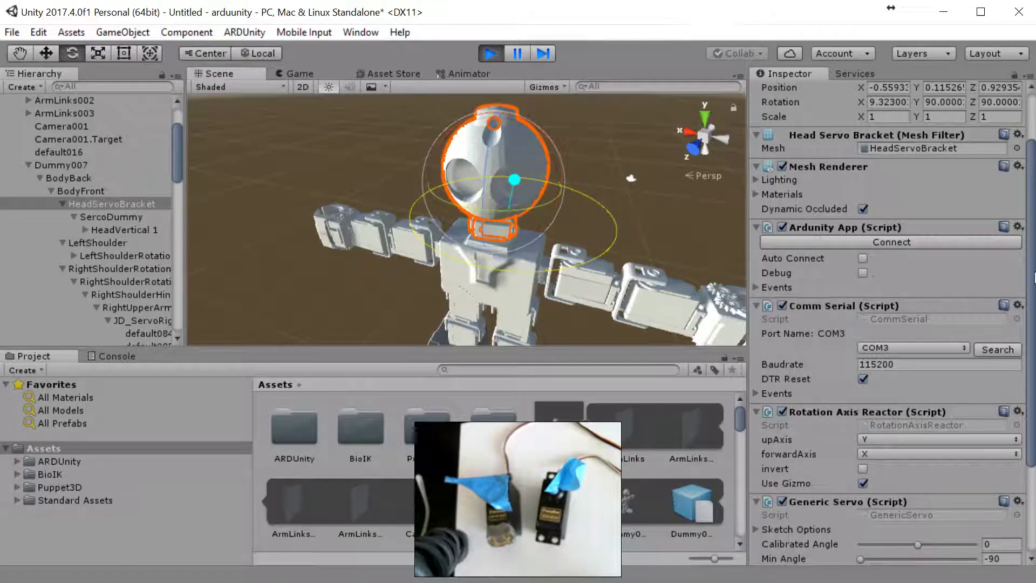
{"action": "scroll", "coordinate": [1033, 278], "scroll_direction": "down", "scroll_amount": 6}
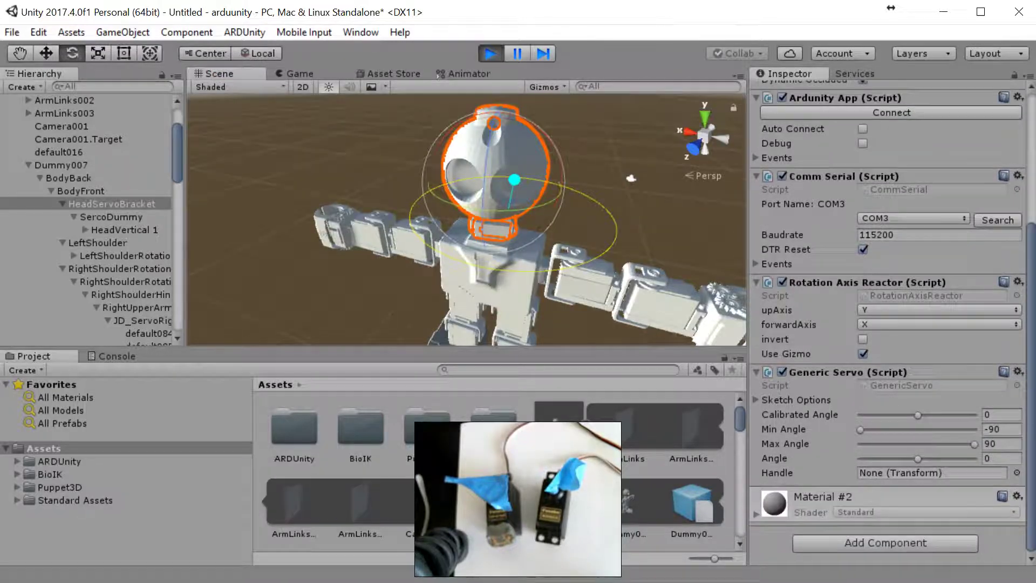
{"action": "scroll", "coordinate": [890, 324], "scroll_direction": "up", "scroll_amount": 7}
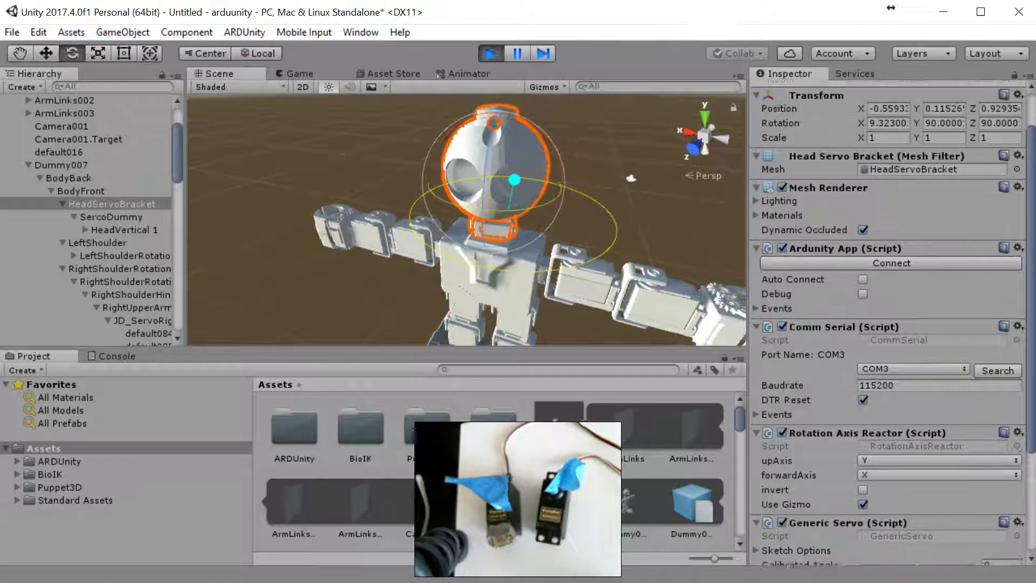
{"action": "scroll", "coordinate": [879, 270], "scroll_direction": "up", "scroll_amount": 1}
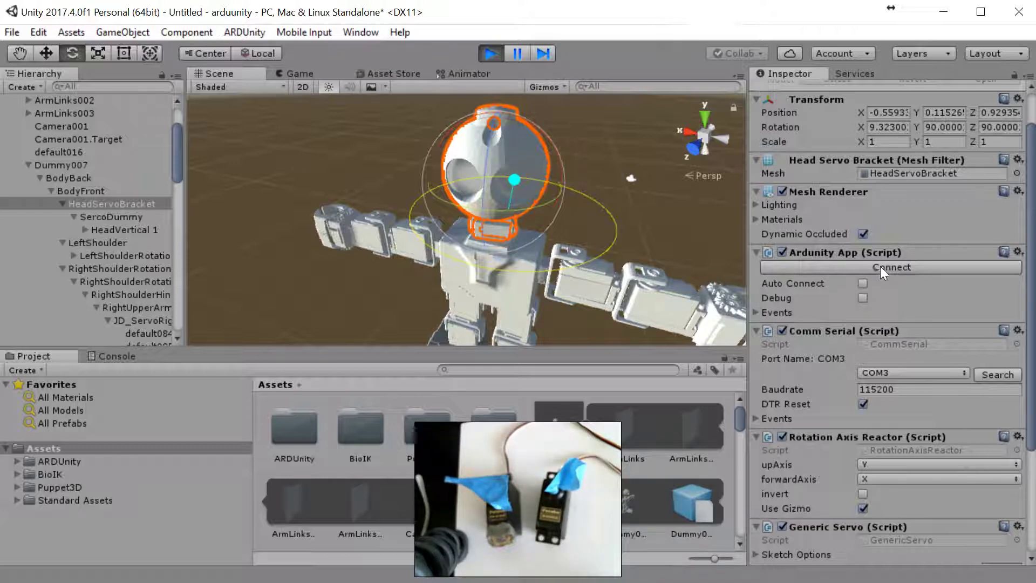
Step: Connect Ardunity App to the board over COM3 and select RightShoulderRotation
{"action": "left_click", "coordinate": [879, 267]}
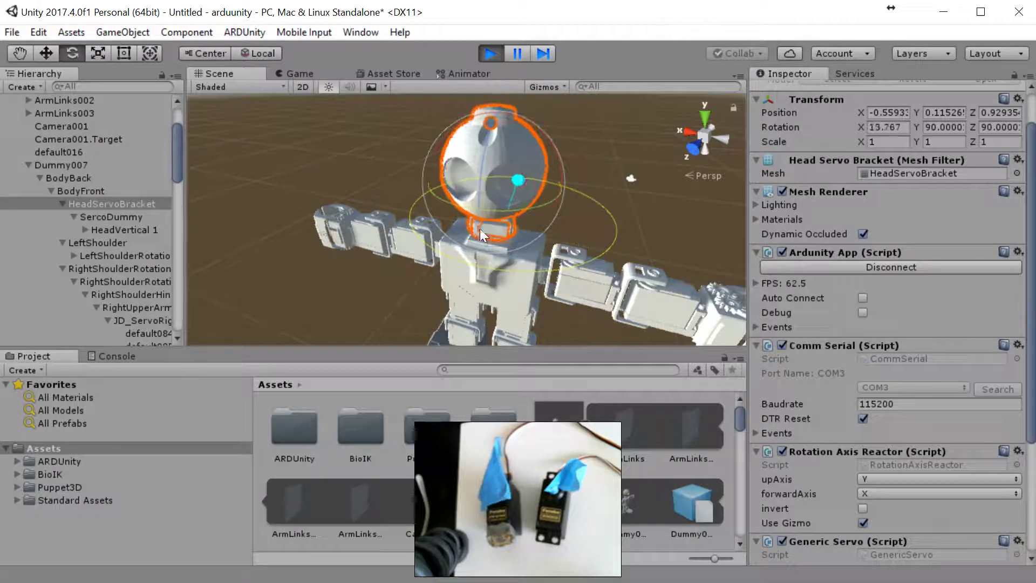
{"action": "left_click", "coordinate": [91, 264]}
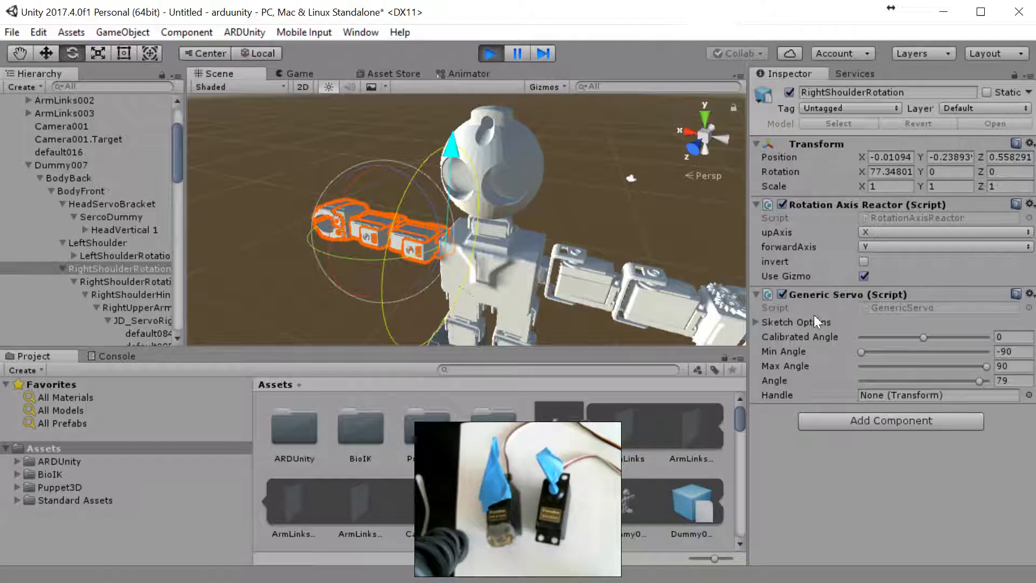
Step: Stop Play mode so the shoulder returns to -2.04° on X with servo angle 0
{"action": "left_click", "coordinate": [489, 54]}
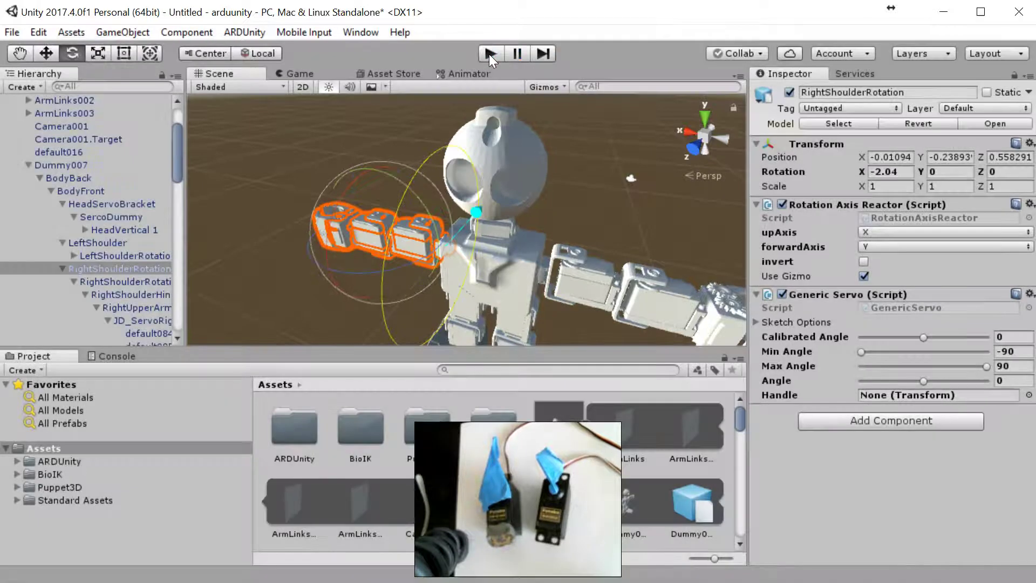